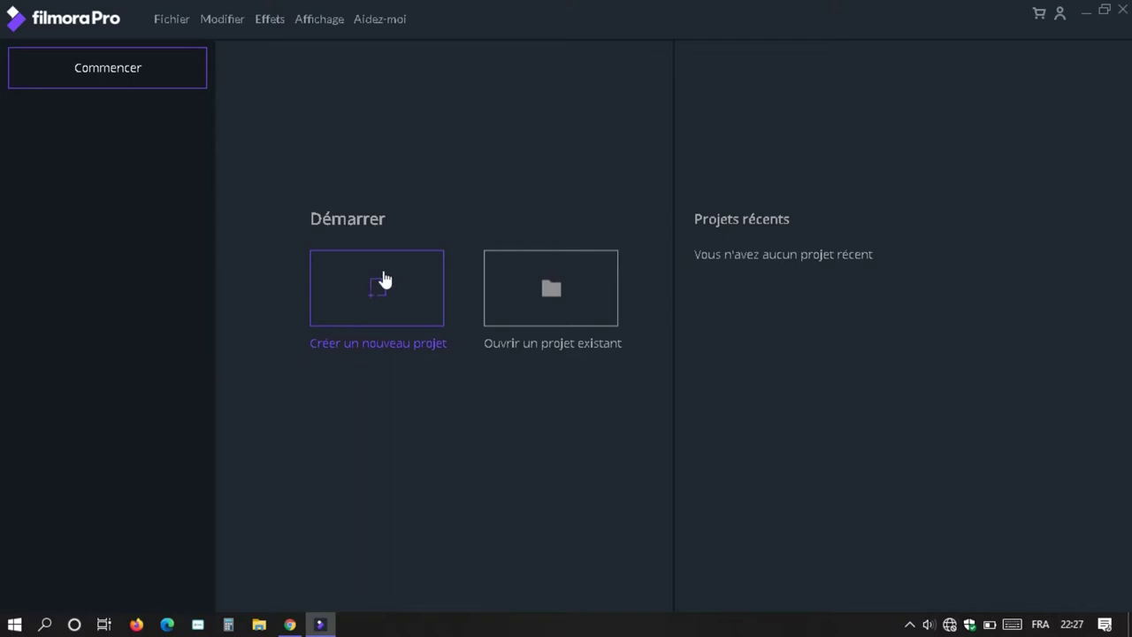
- Create a new project and look through the Modes, Texte and Mise en page settings, returning to Contrôles
click(384, 279)
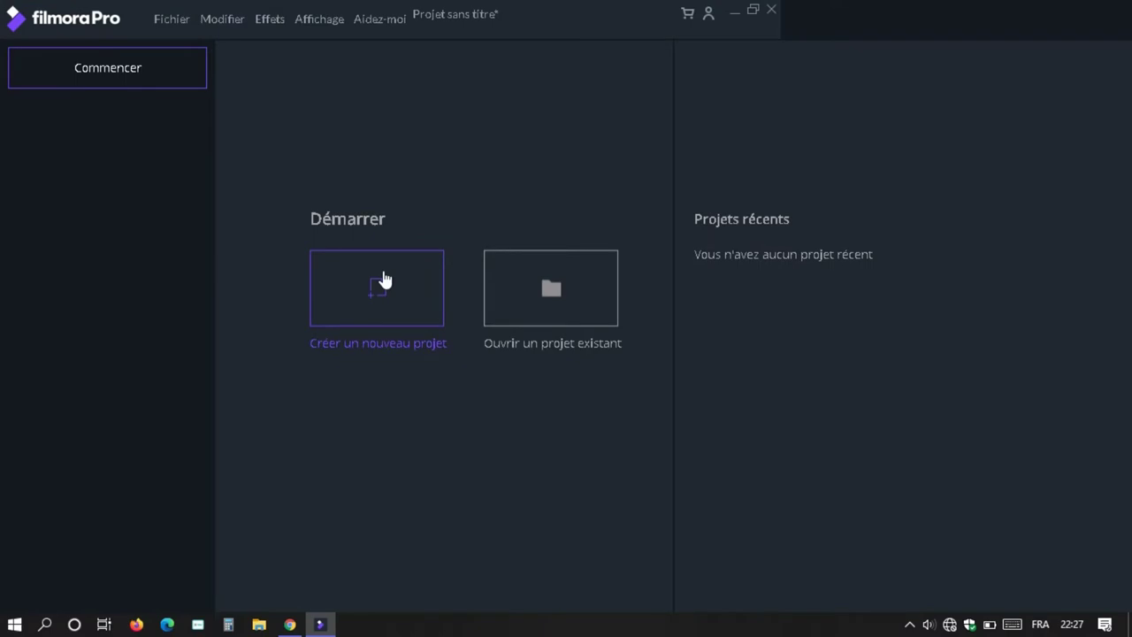
click(384, 274)
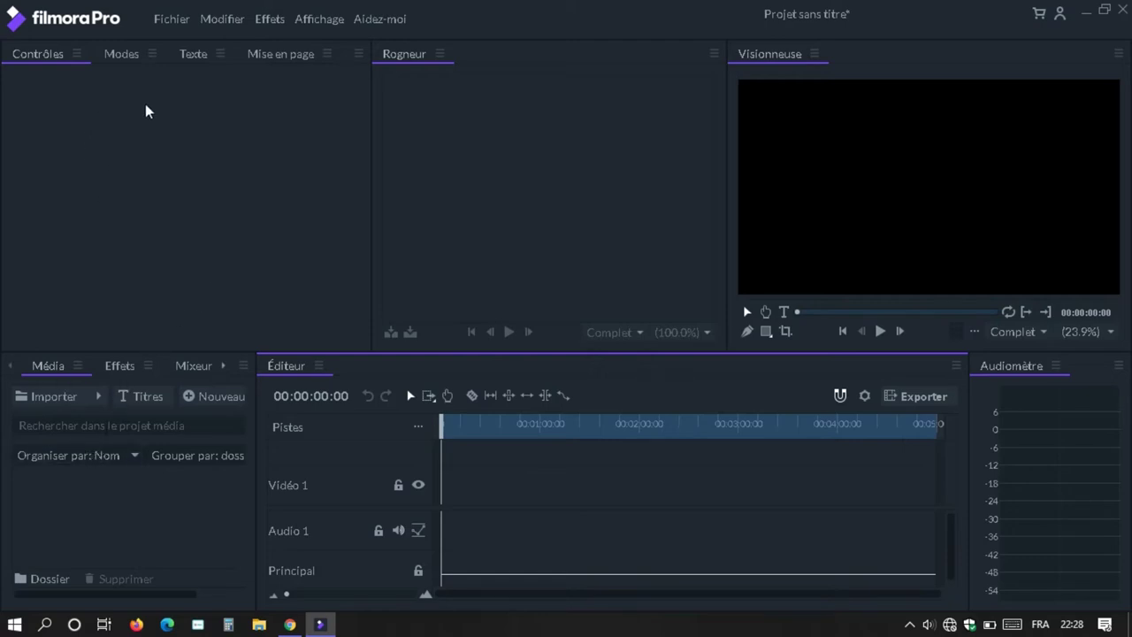
click(127, 54)
click(194, 54)
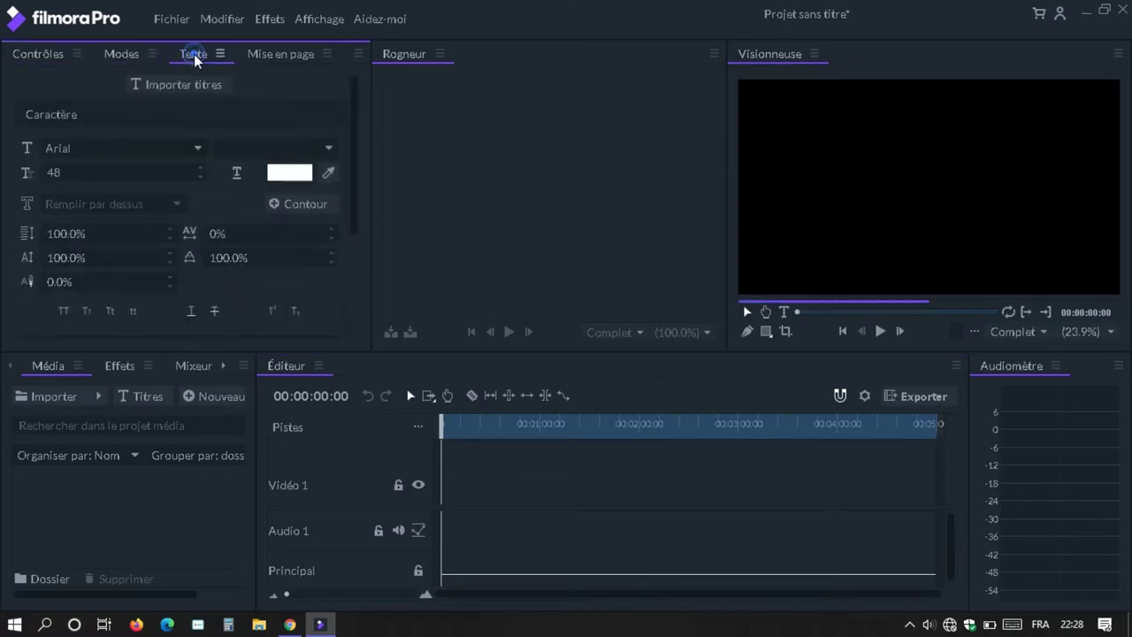
click(280, 56)
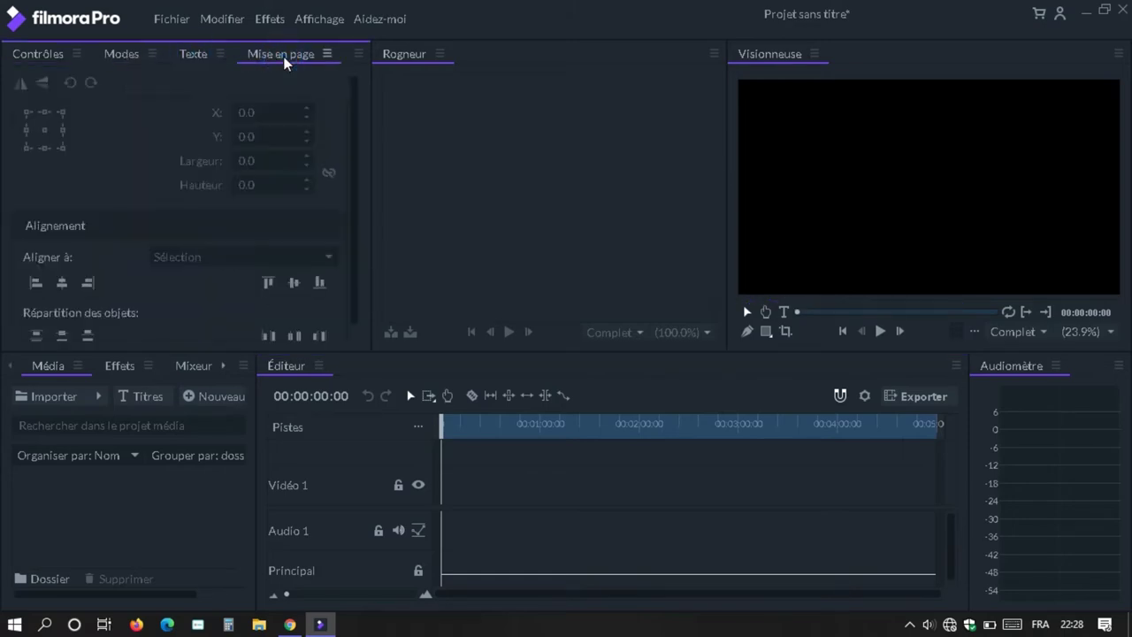
click(38, 53)
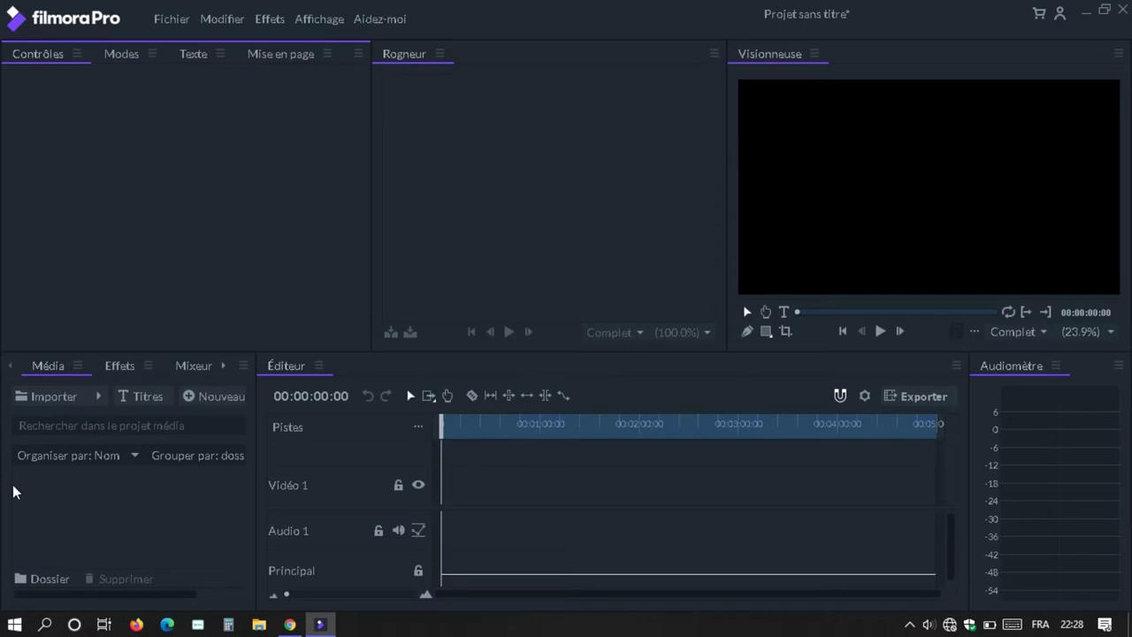
- Import the video Girl - 45132 from the Desktop folder into the project media
click(60, 397)
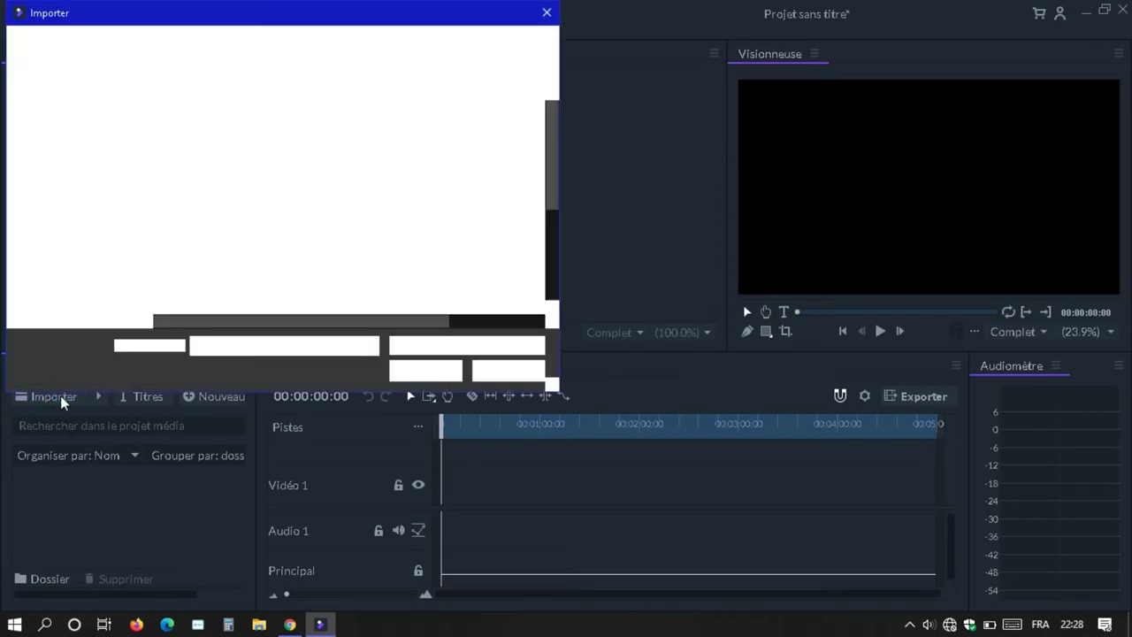
click(58, 156)
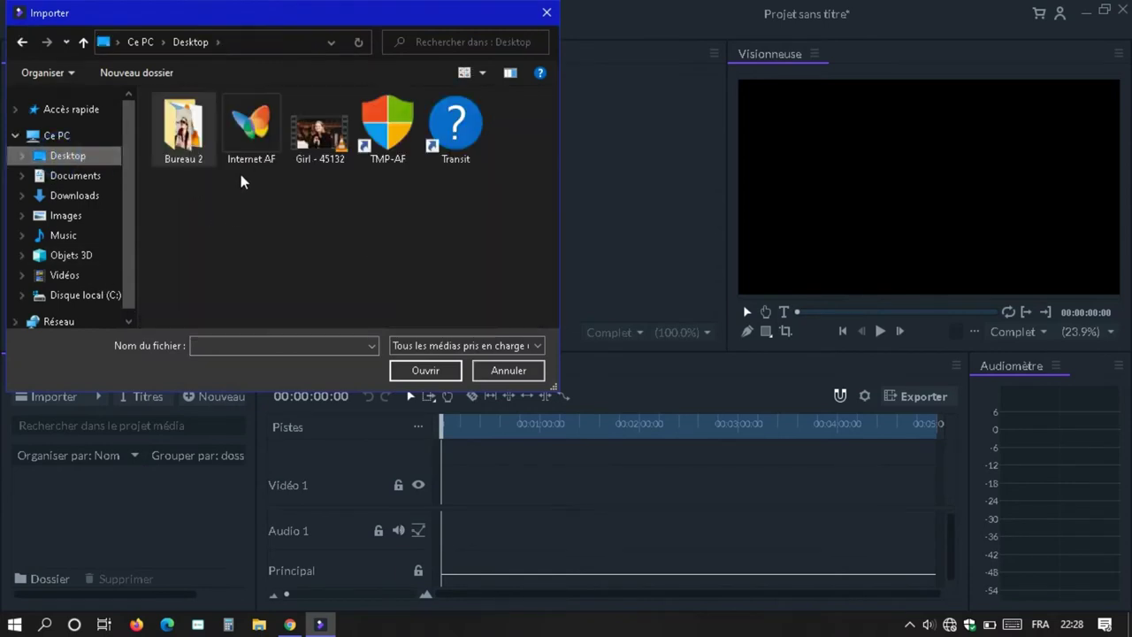
click(327, 149)
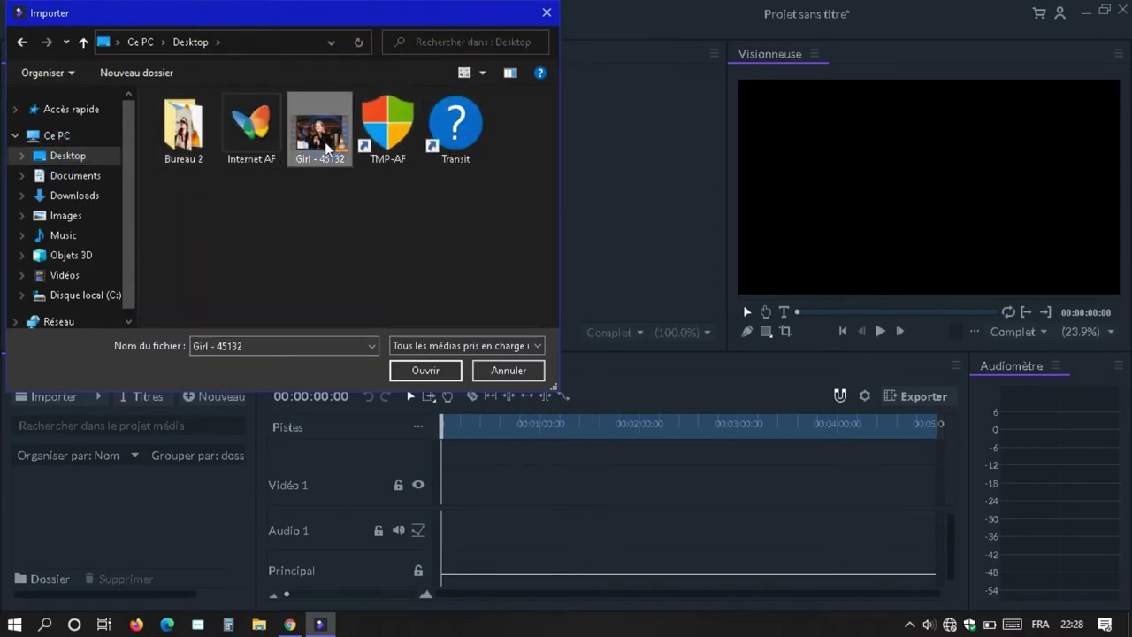
click(426, 370)
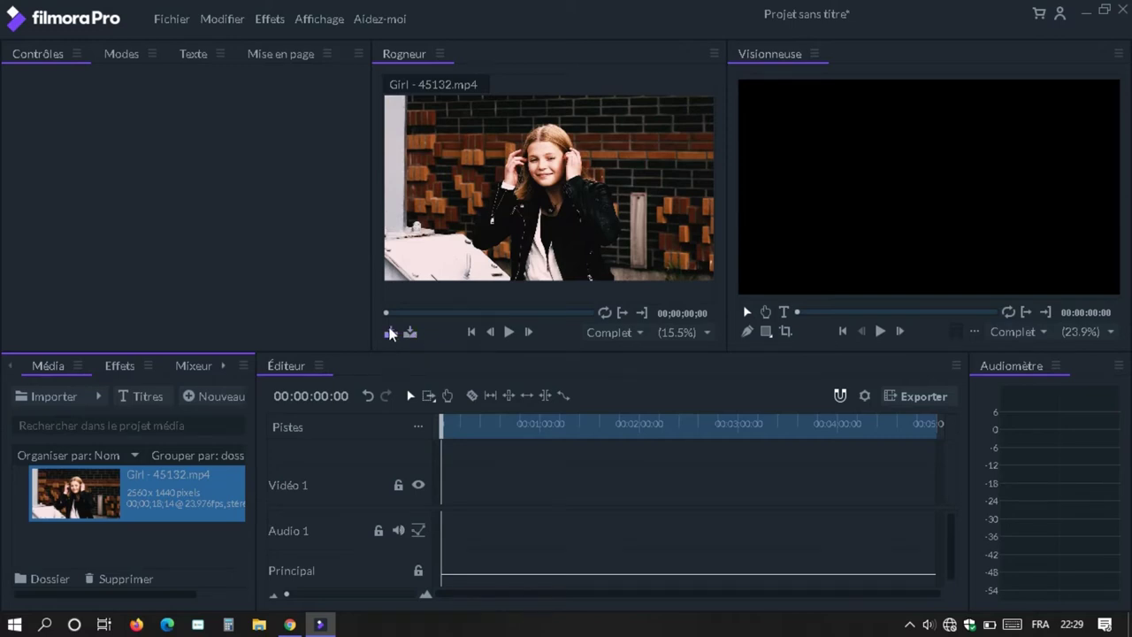
- Add the Girl - 45132.mp4 clip to the start of the timeline, declining to match the sequence settings to the clip
drag(489, 192, 445, 486)
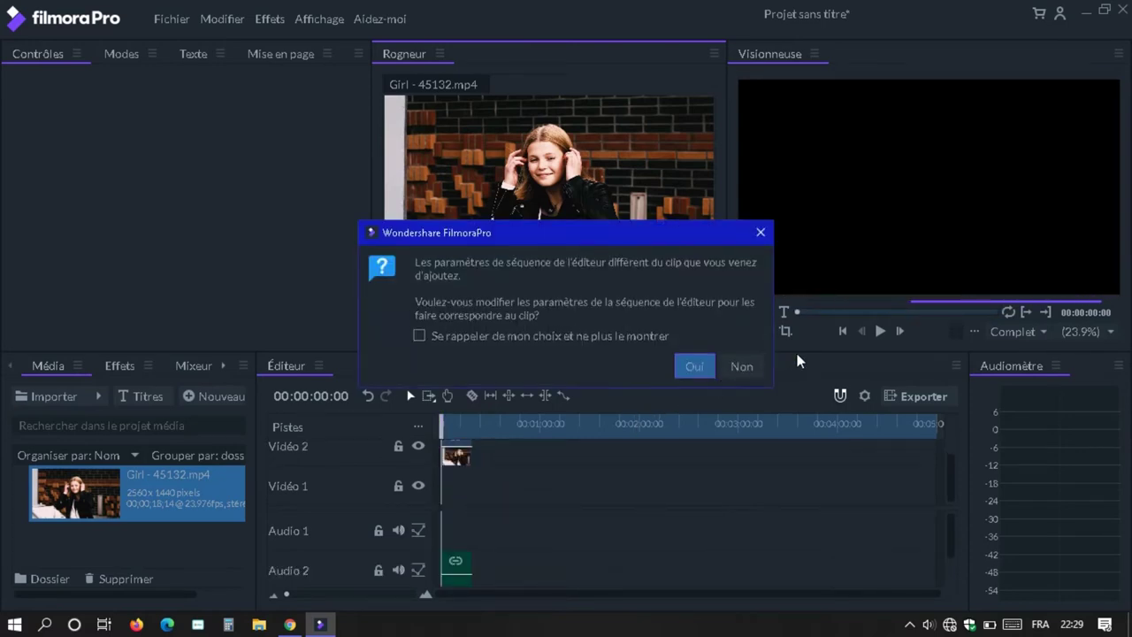
click(741, 367)
- Play the sequence in the viewer and set the computer's speaker volume to 76
click(880, 330)
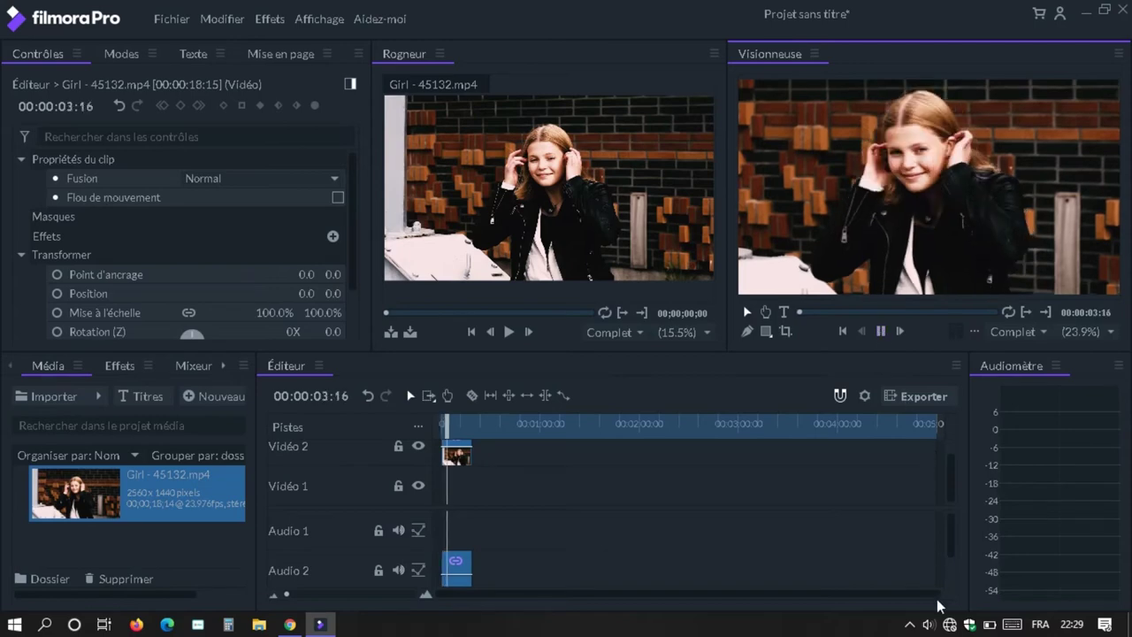
click(930, 625)
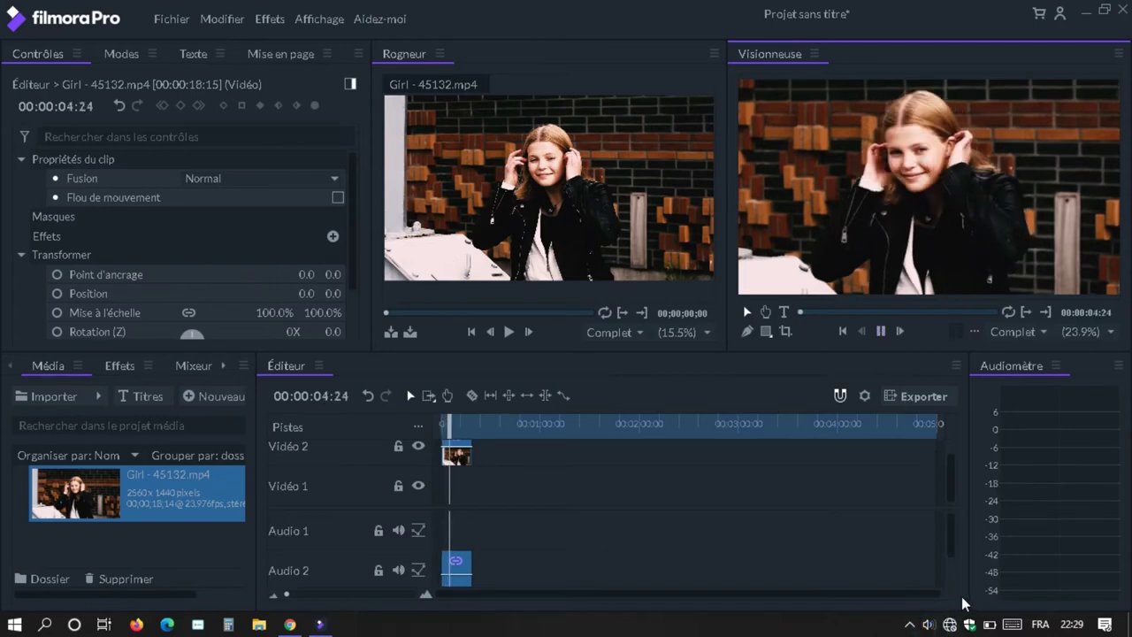
drag(960, 589, 1031, 589)
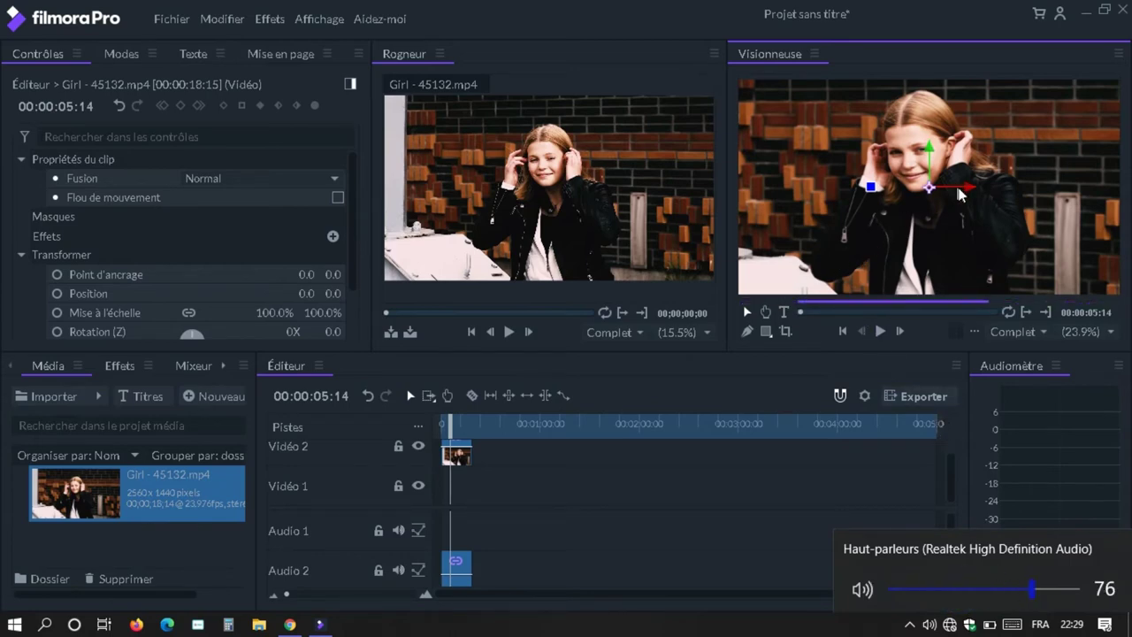
- Shift the clip horizontally in the viewer to an X position of about 16.7, and play the sequence on to about 00:00:16:19
drag(970, 191, 960, 194)
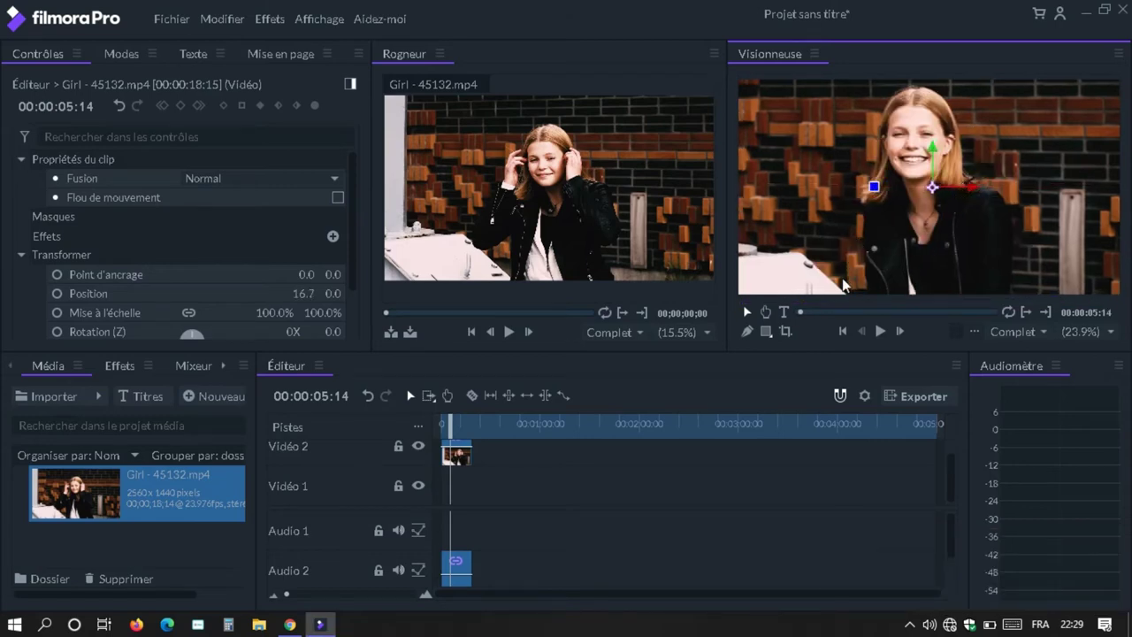
click(879, 332)
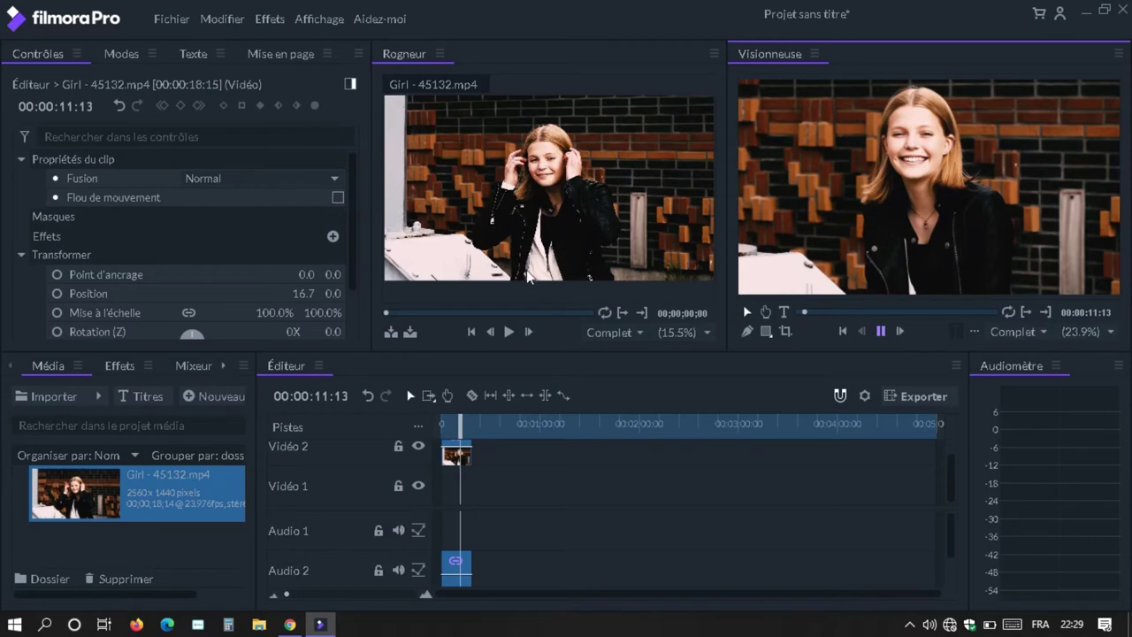
key(space)
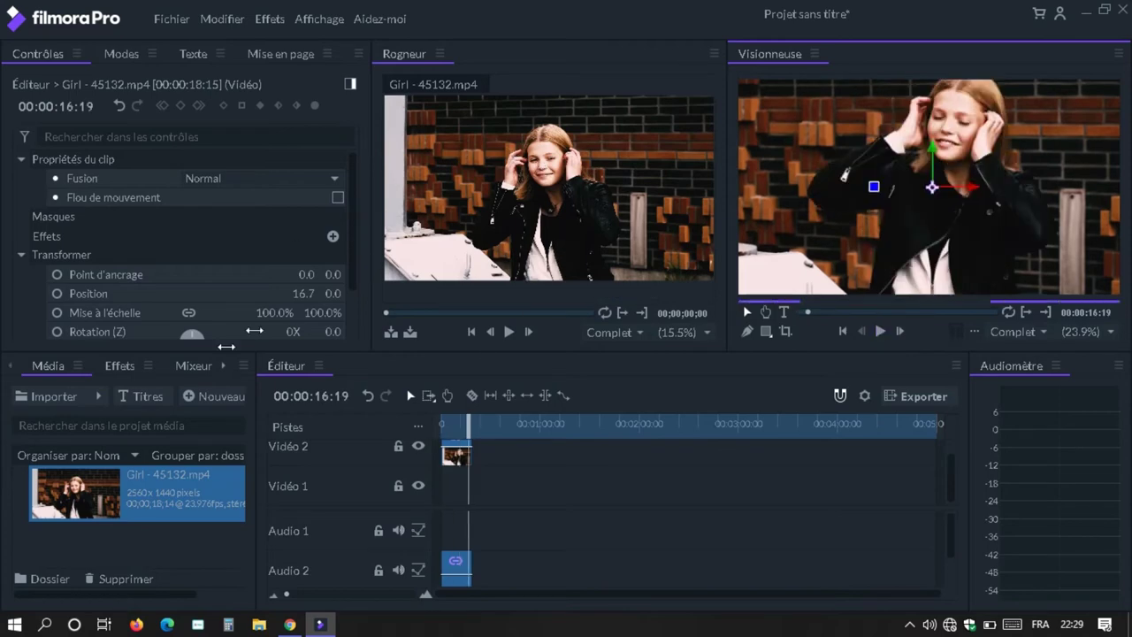
- Import the installed title LowerThirds 01 into the project media
click(128, 398)
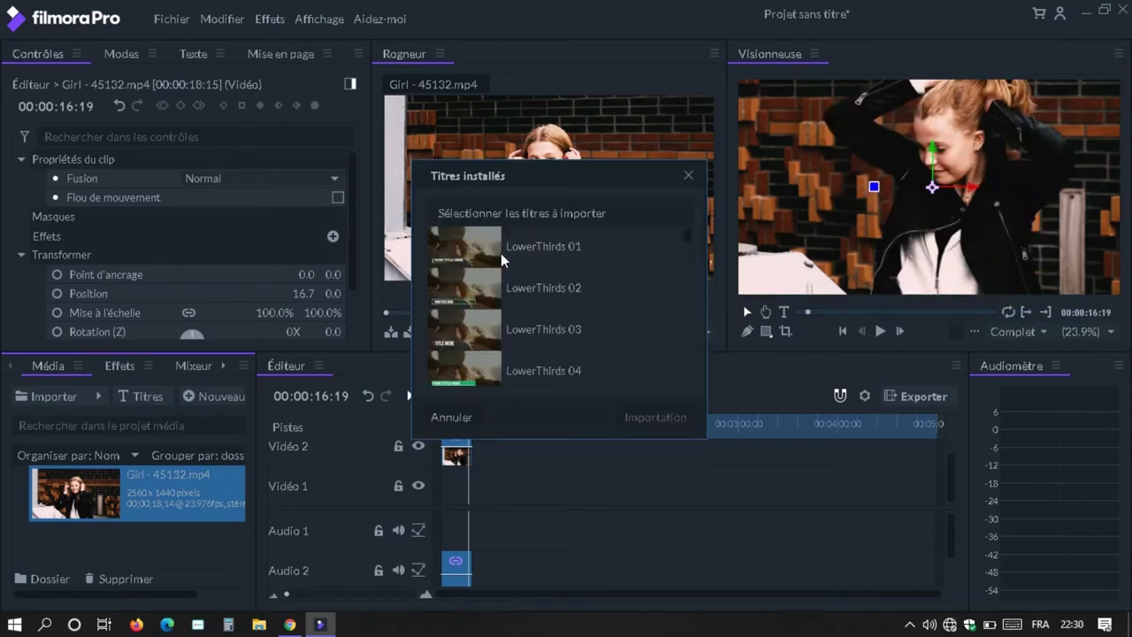
click(535, 250)
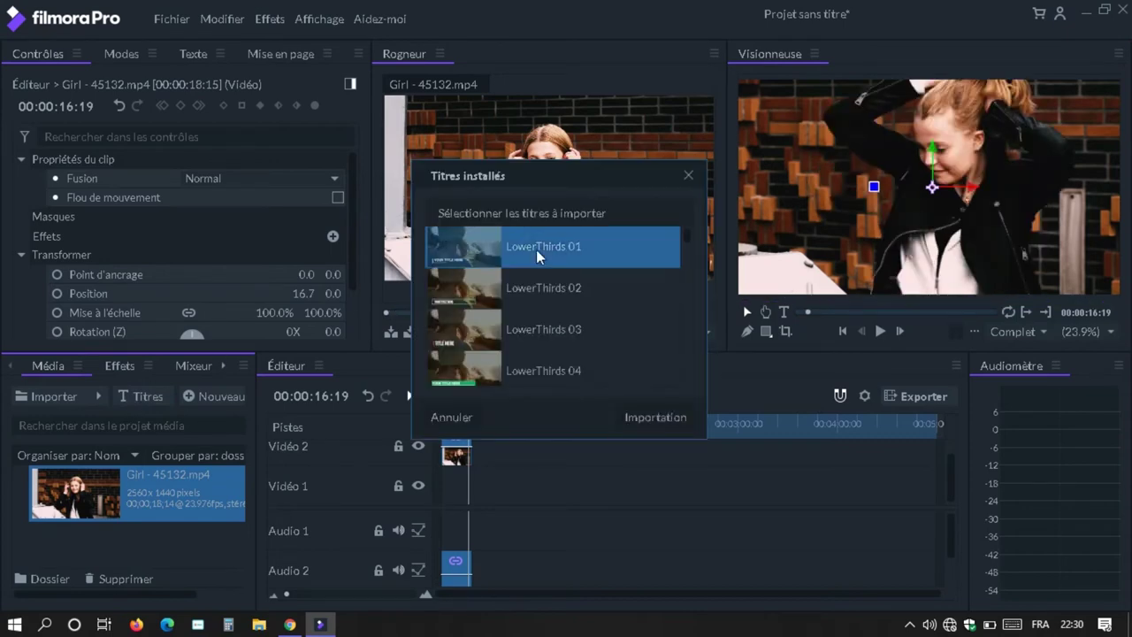
click(662, 419)
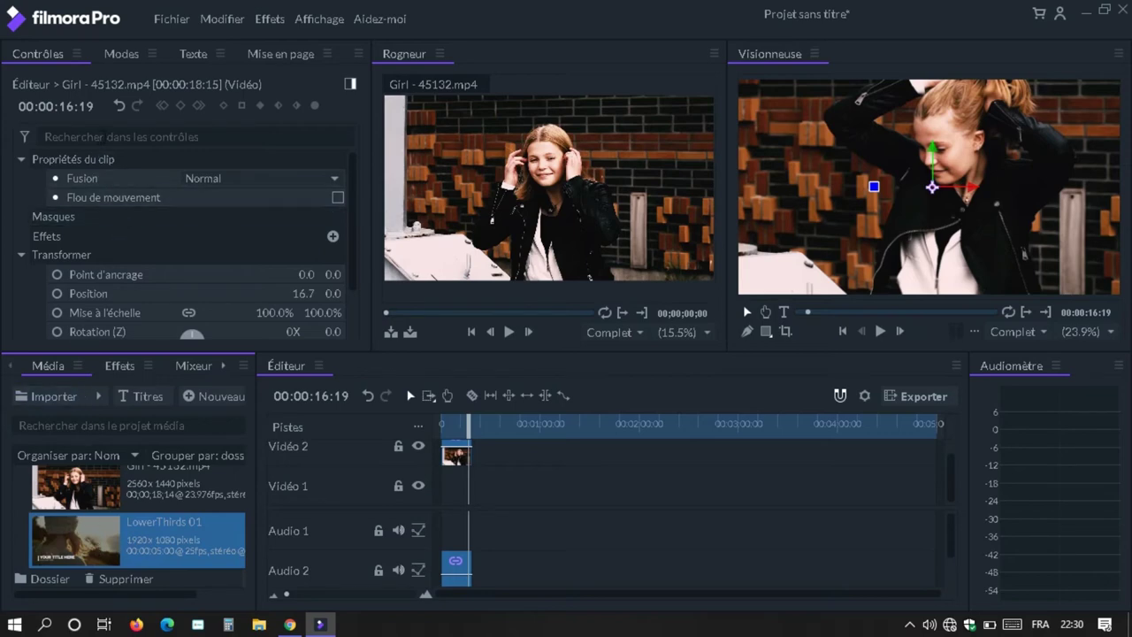
- Show the text settings and play back the sequence again from about 00:00:03:02
click(189, 53)
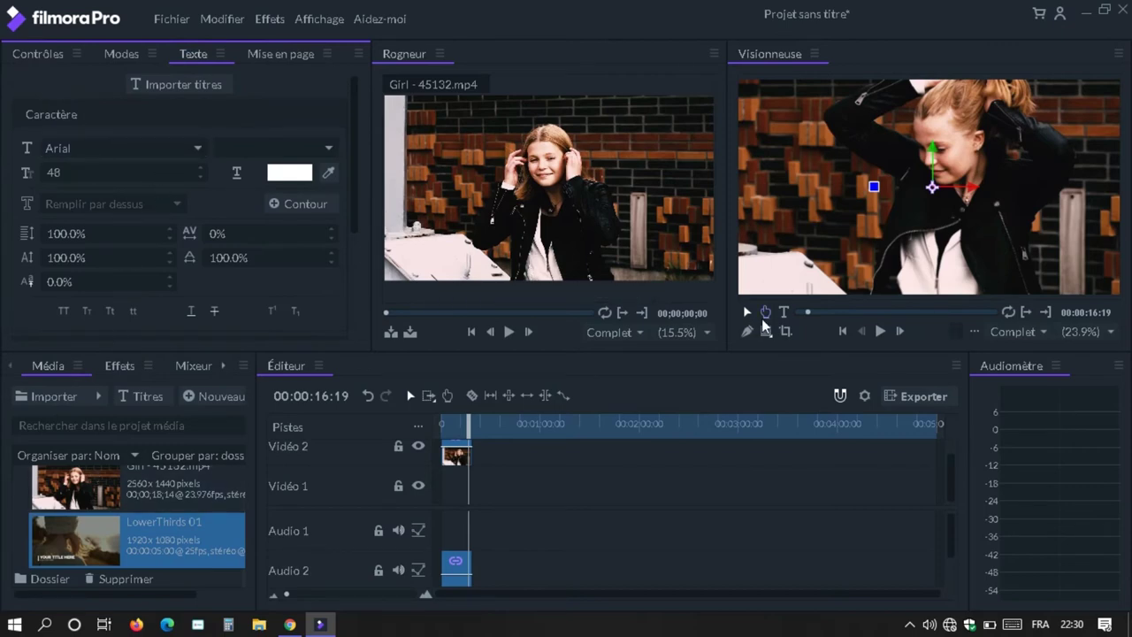
click(879, 334)
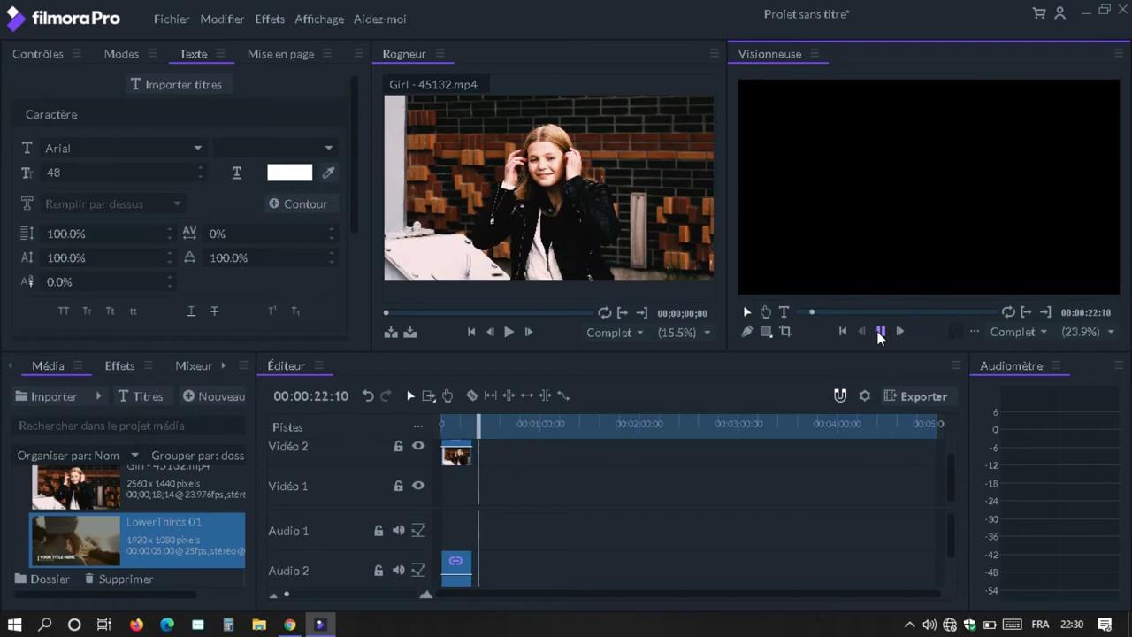
click(879, 333)
drag(477, 423, 444, 423)
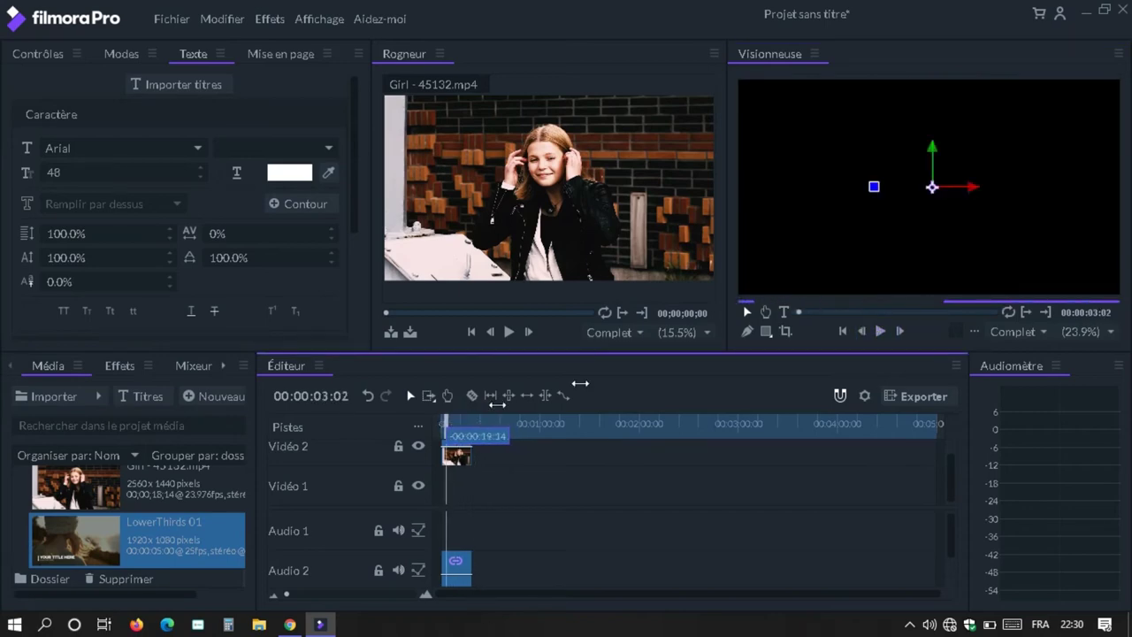
click(879, 331)
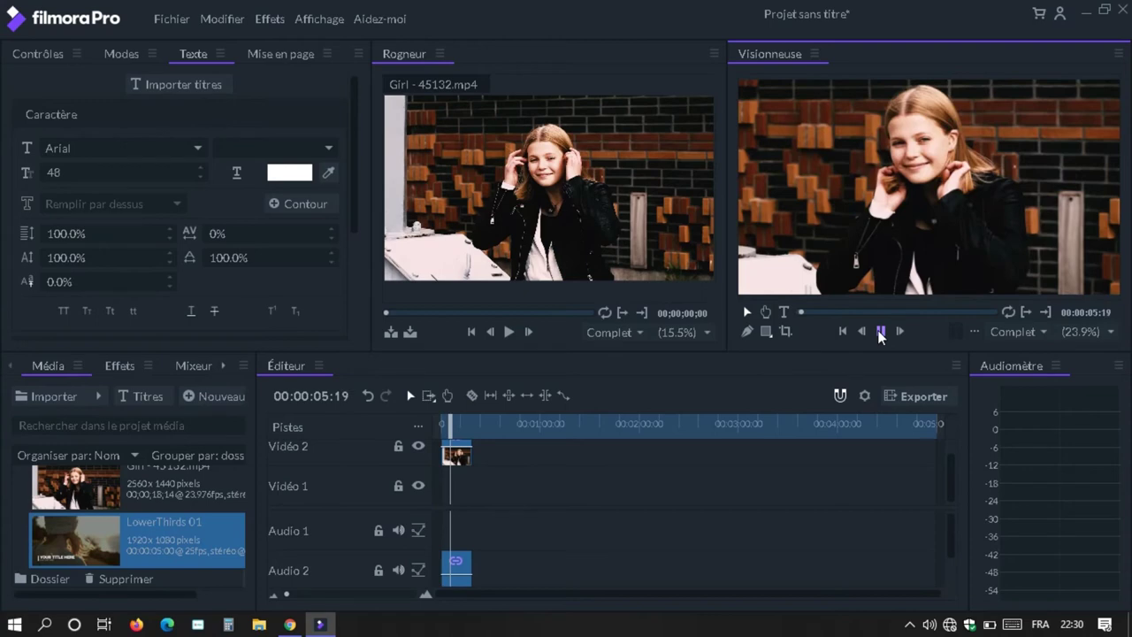
click(879, 333)
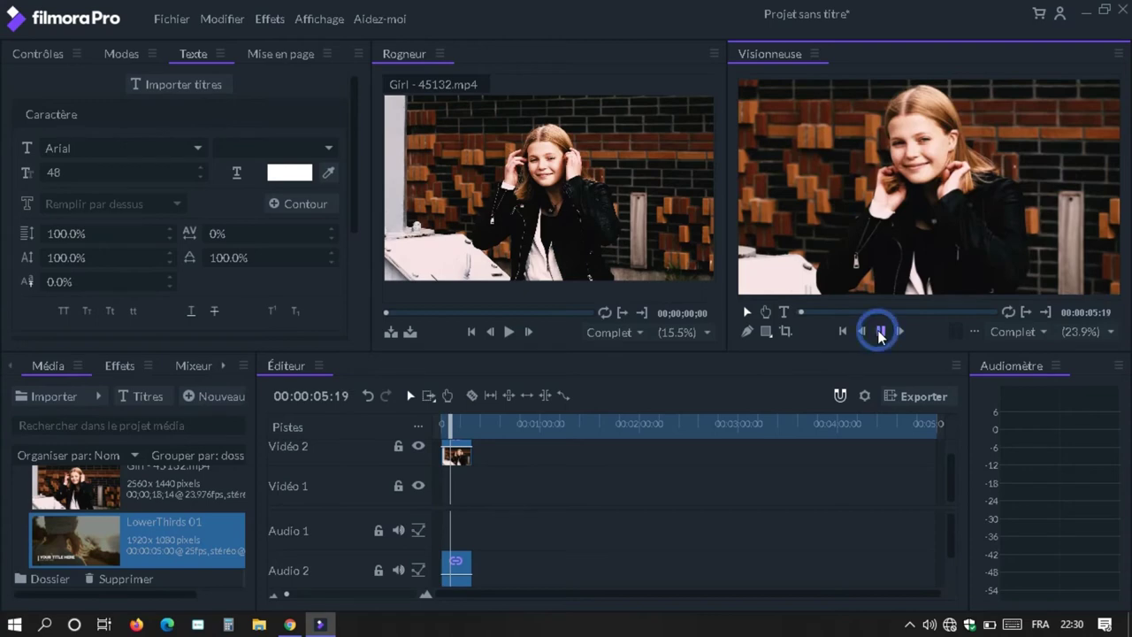
click(97, 530)
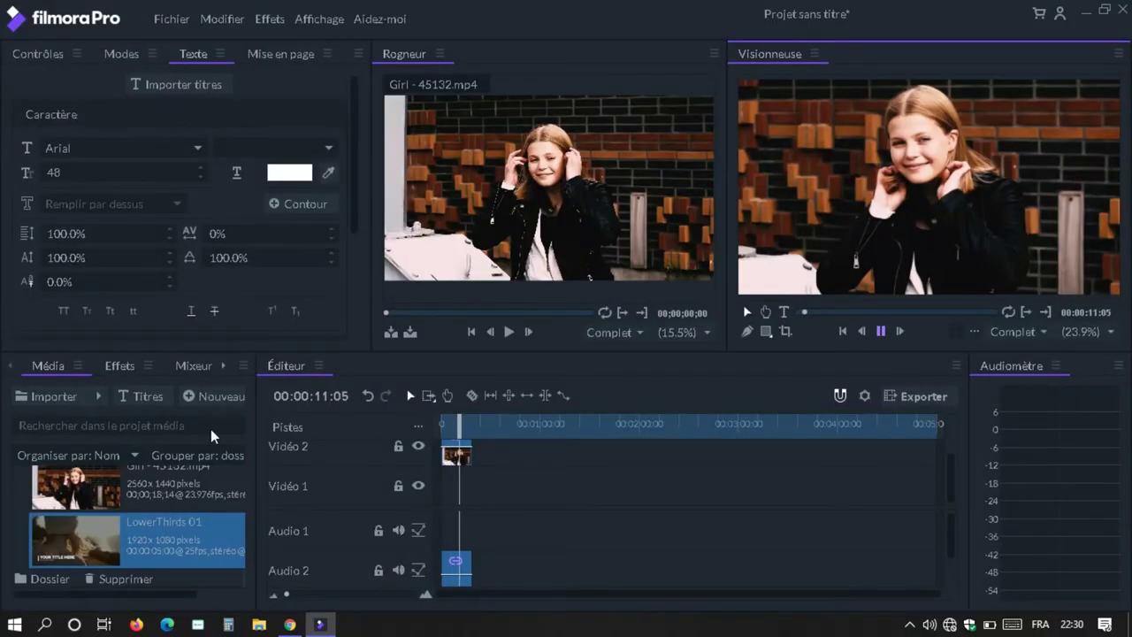
click(99, 114)
key(space)
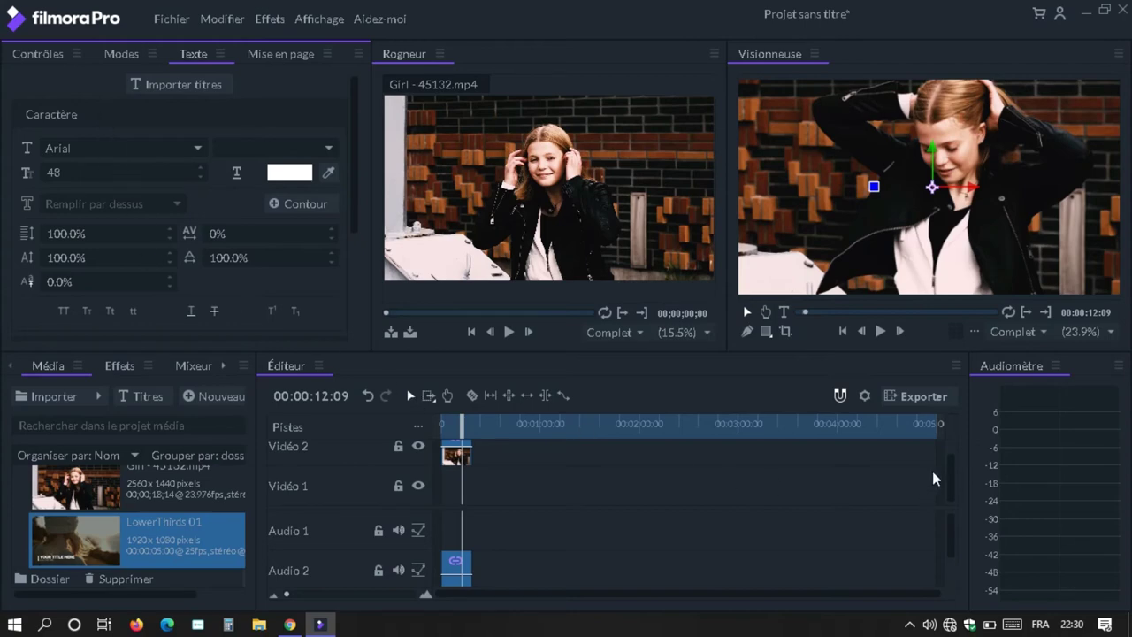
- Look over the video and audio tracks in the timeline and resume playback
click(952, 524)
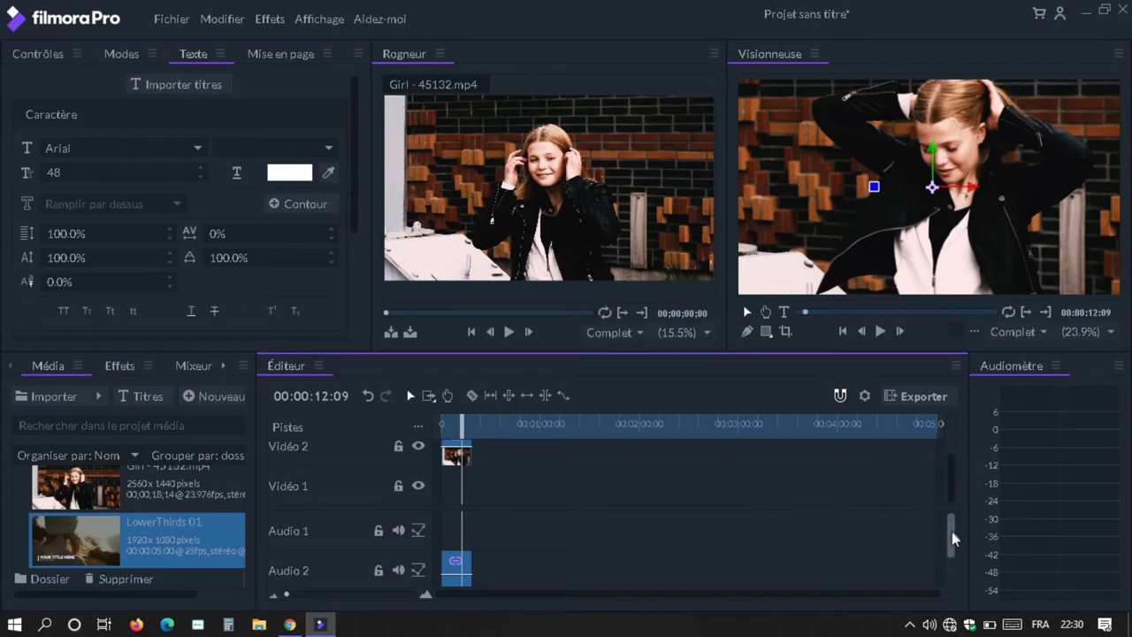
mouse_move(955, 530)
mouse_down()
mouse_move(955, 606)
mouse_move(964, 513)
mouse_up()
drag(954, 464, 955, 436)
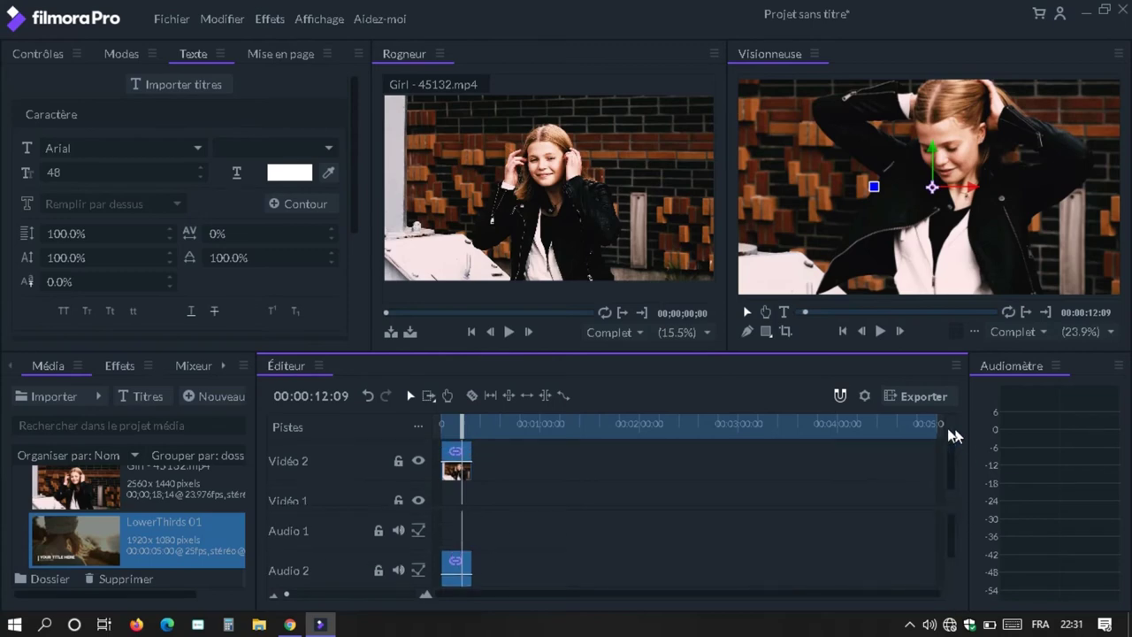
click(880, 332)
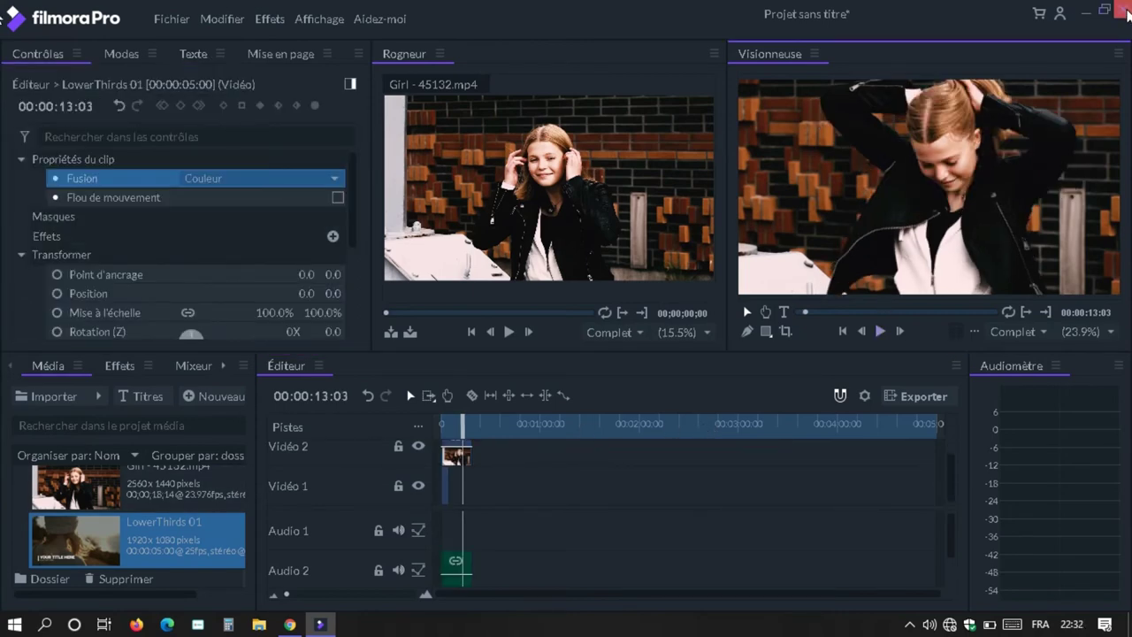
- Close FilmoraPro without saving the modified project
click(1126, 12)
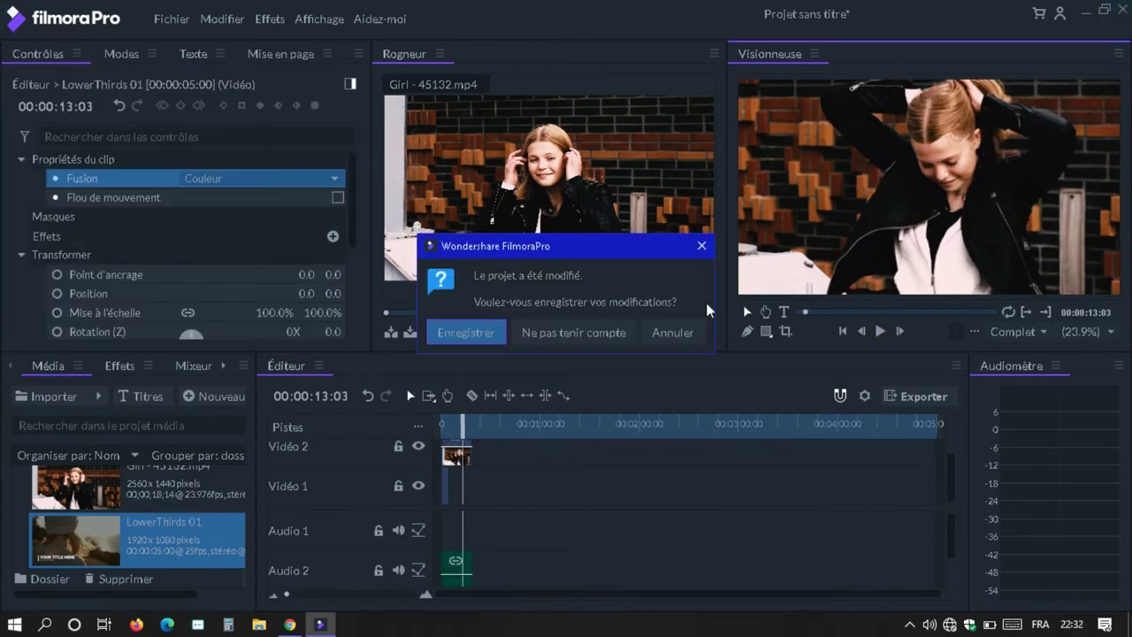
click(579, 333)
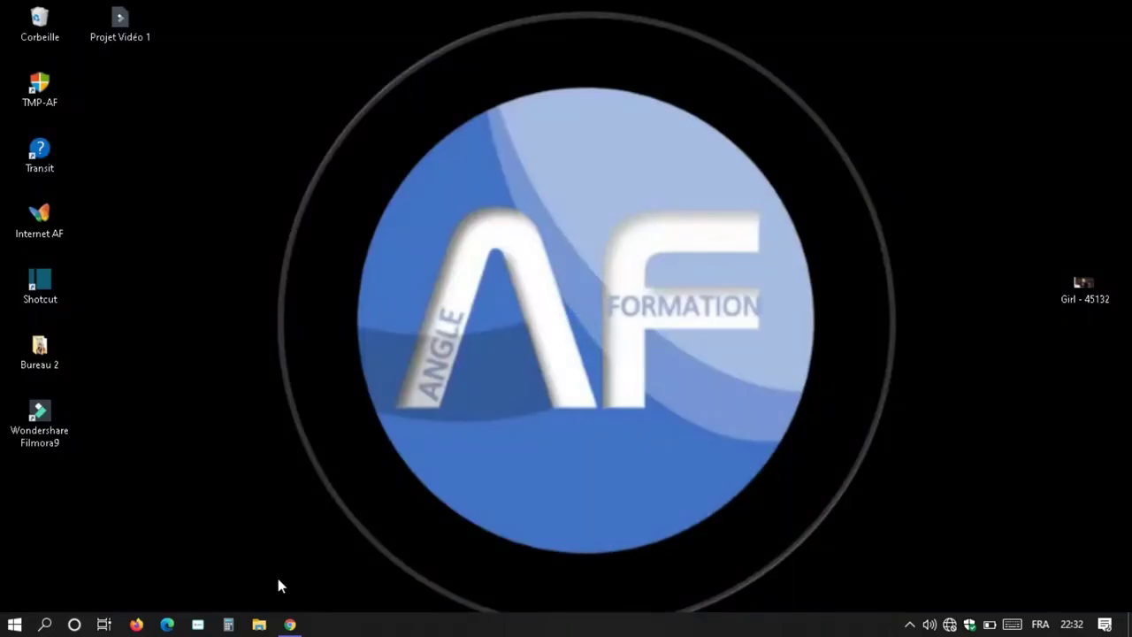
- Launch Wondershare Filmora9 and continue with the free version
click(14, 623)
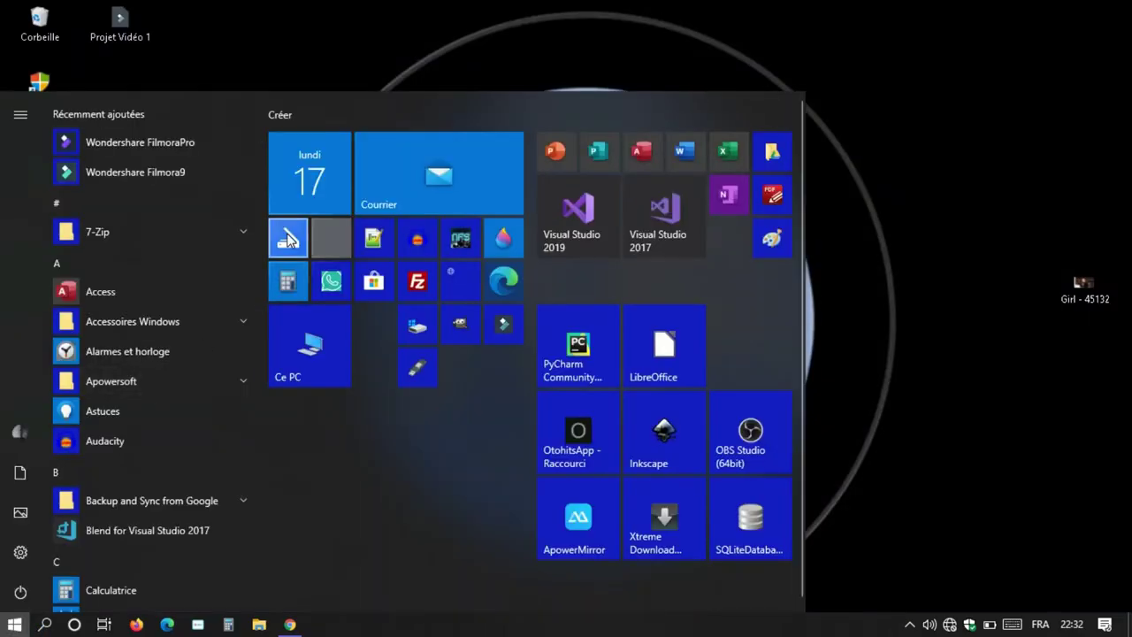
click(596, 152)
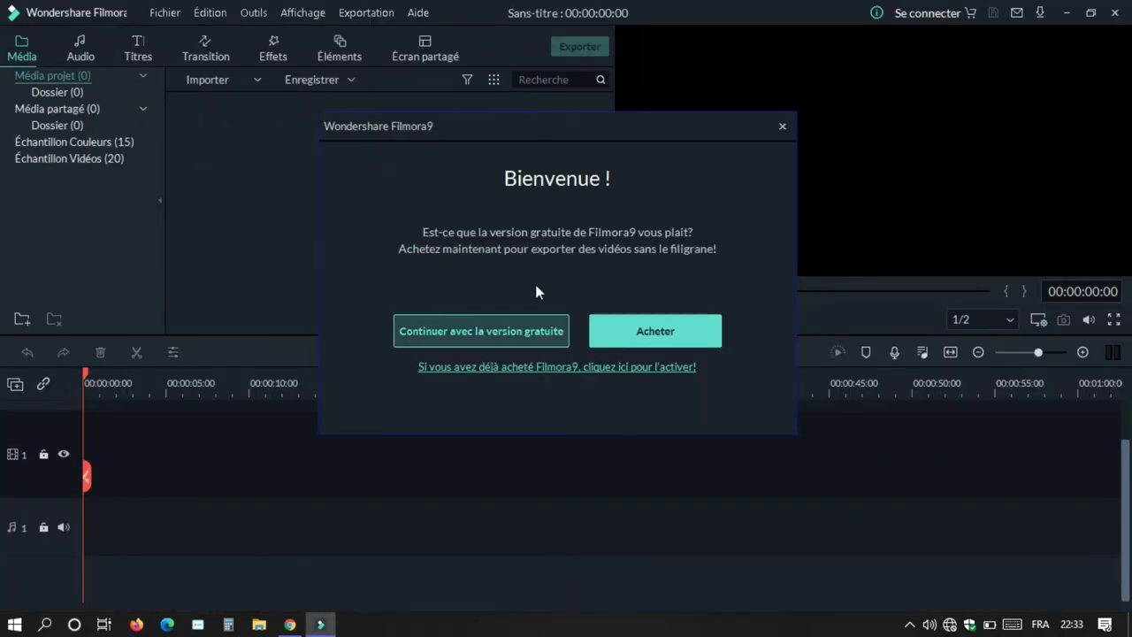
click(497, 332)
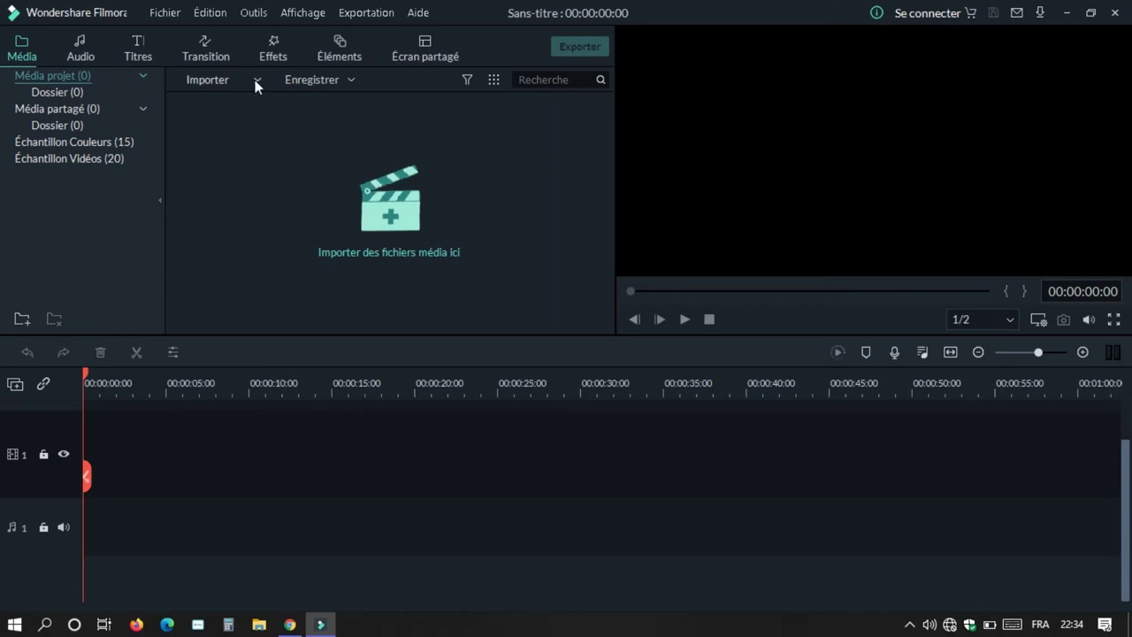
- Show the available recording sources, followed by the options for importing media
click(349, 80)
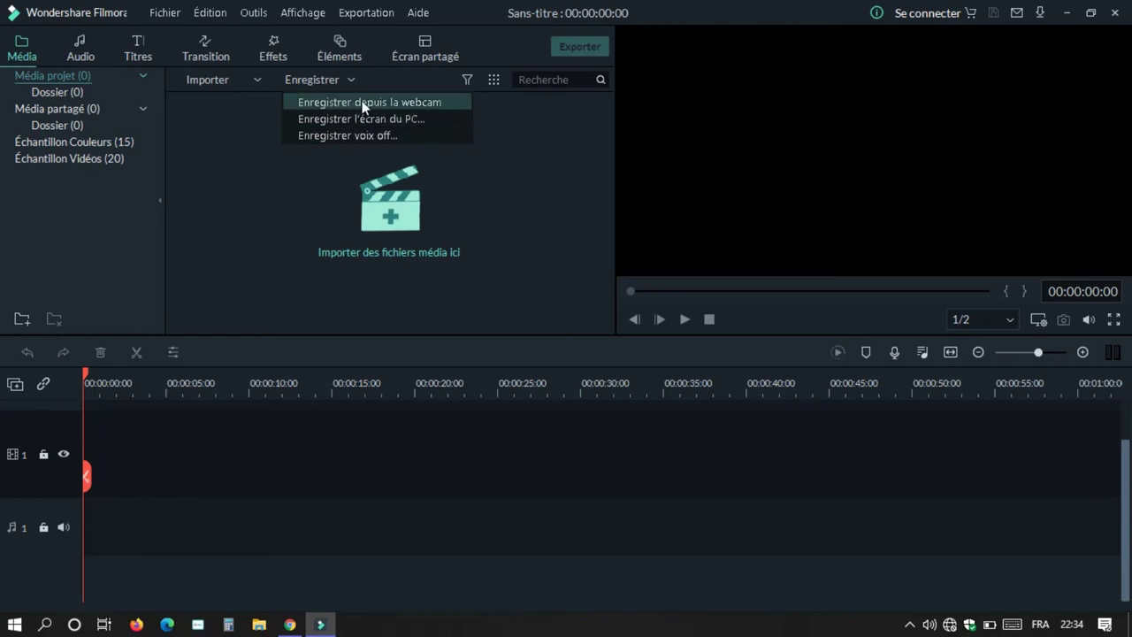
click(186, 151)
click(253, 78)
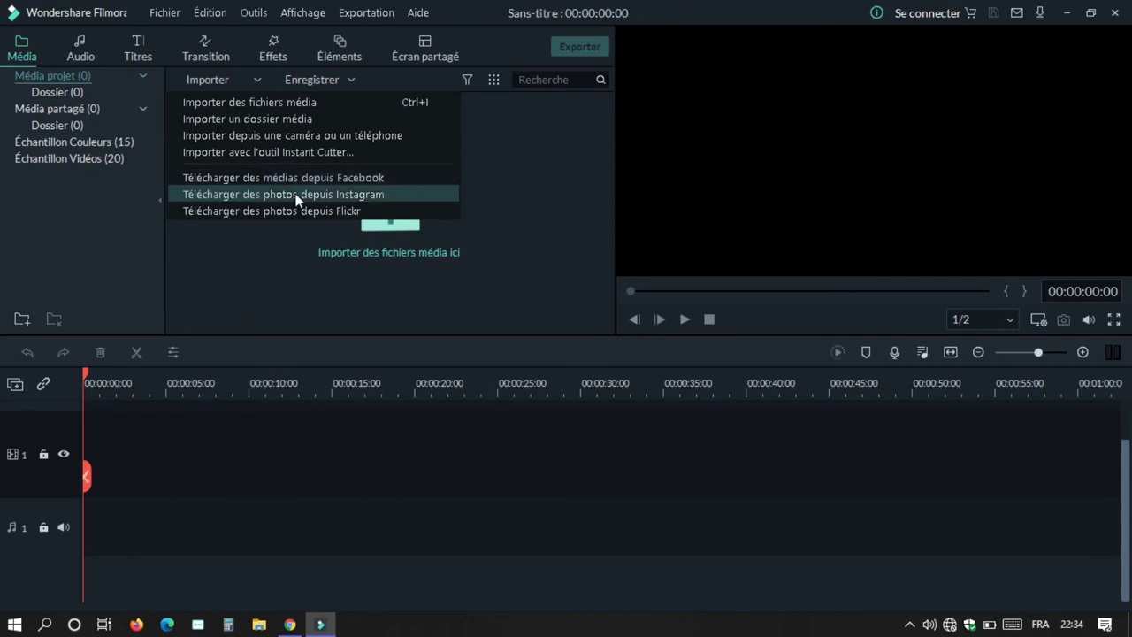
- Import the Girl - 45132 video file from the Desktop folder into the project media
click(251, 102)
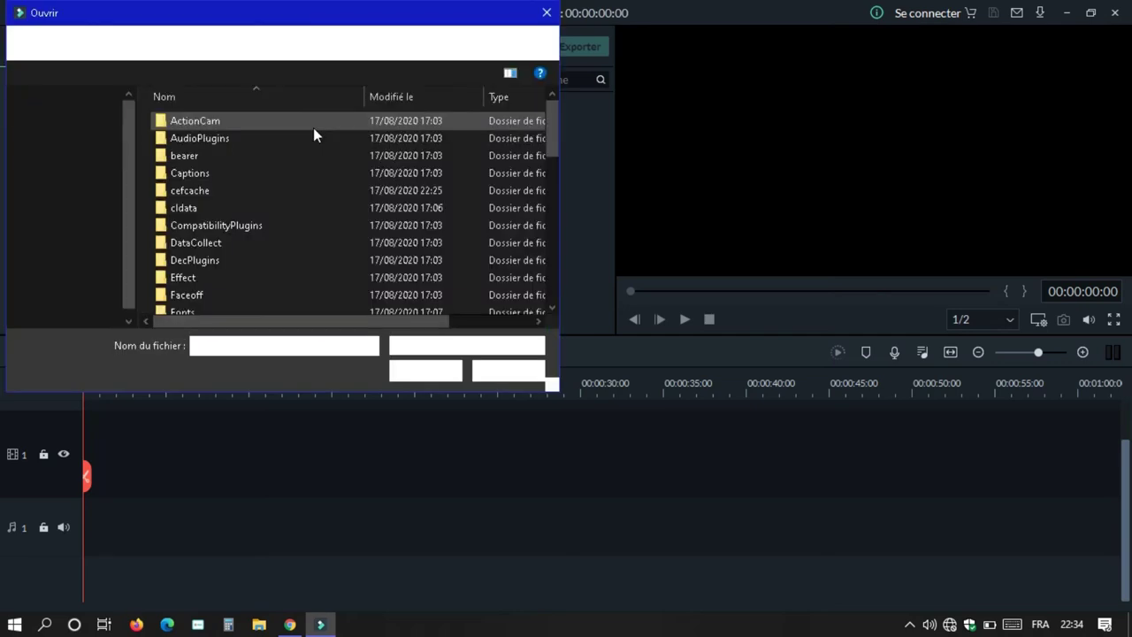
click(75, 156)
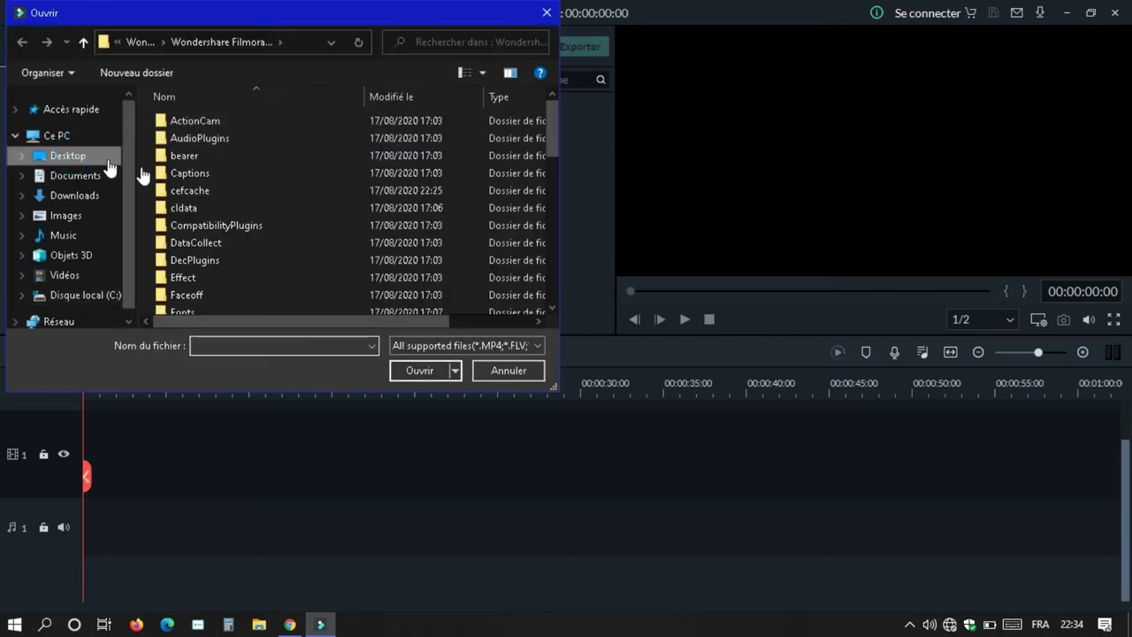
double_click(341, 148)
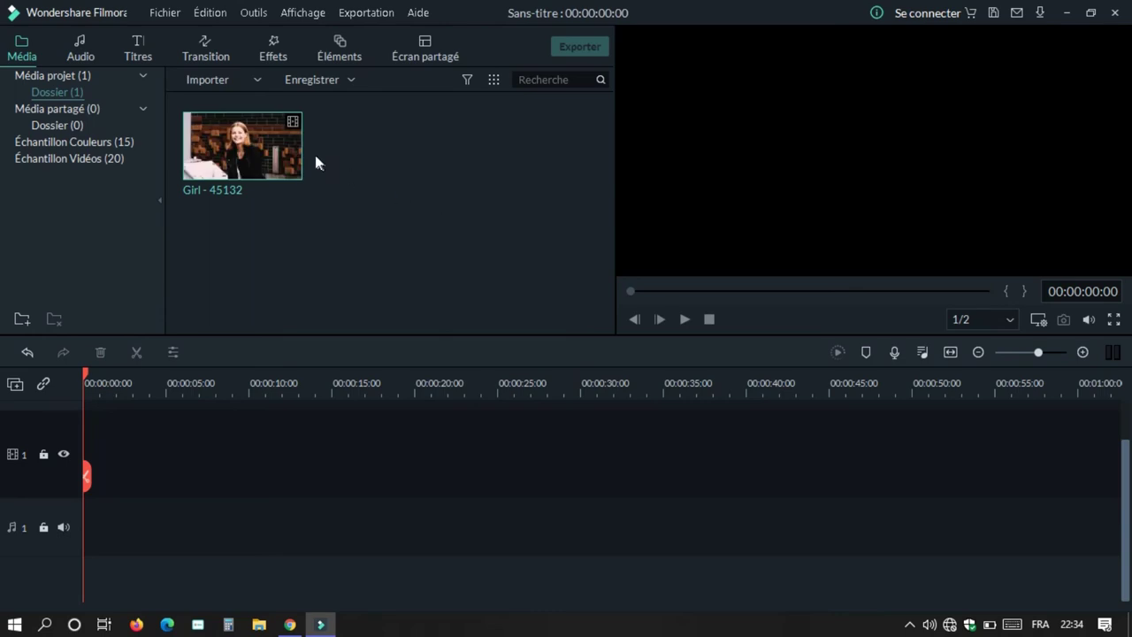
- Place the Girl - 45132 clip at the start of video track 1, keeping the project settings of 1920 x 1080 25fps
mouse_move(276, 150)
drag(267, 152, 87, 433)
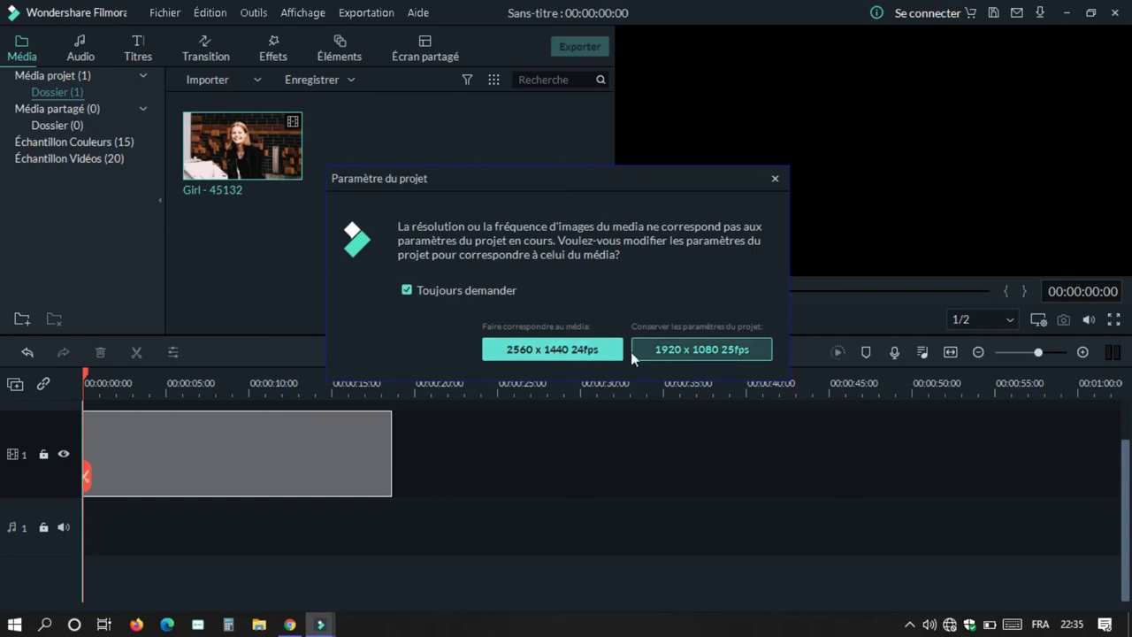
click(678, 351)
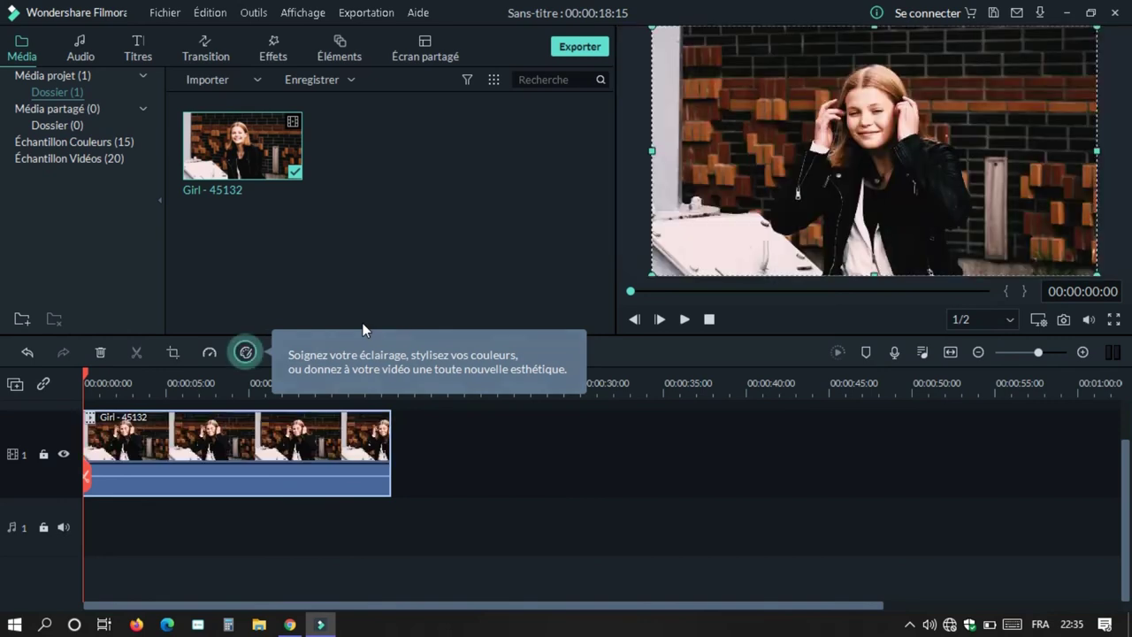
- Play the timeline clip in the preview from the beginning and stop playback after about nine seconds
click(683, 320)
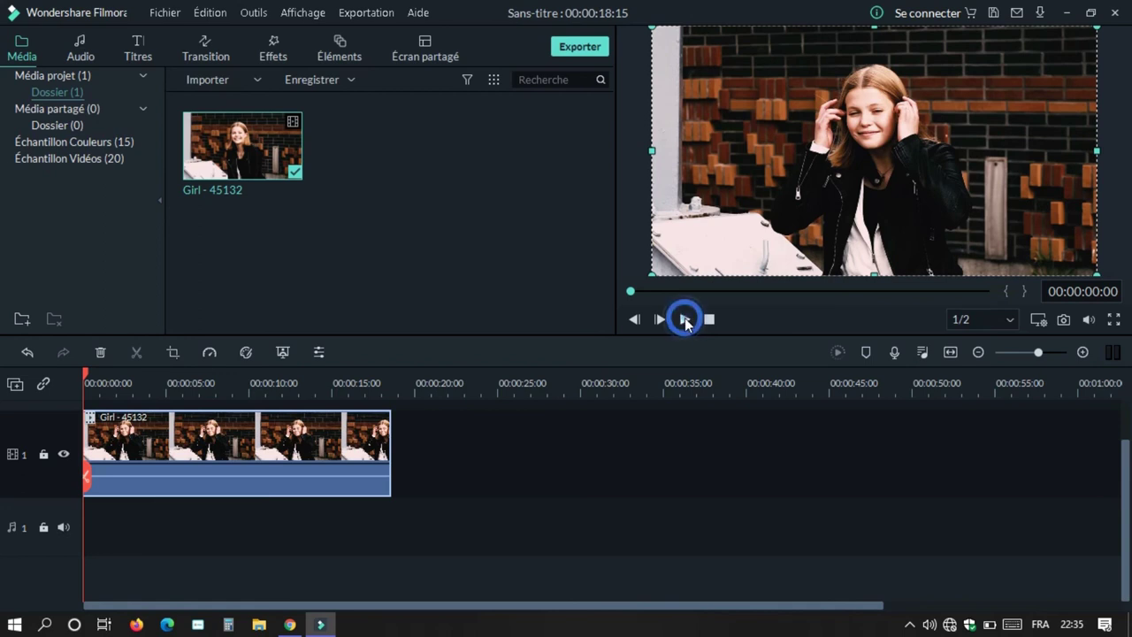
click(686, 321)
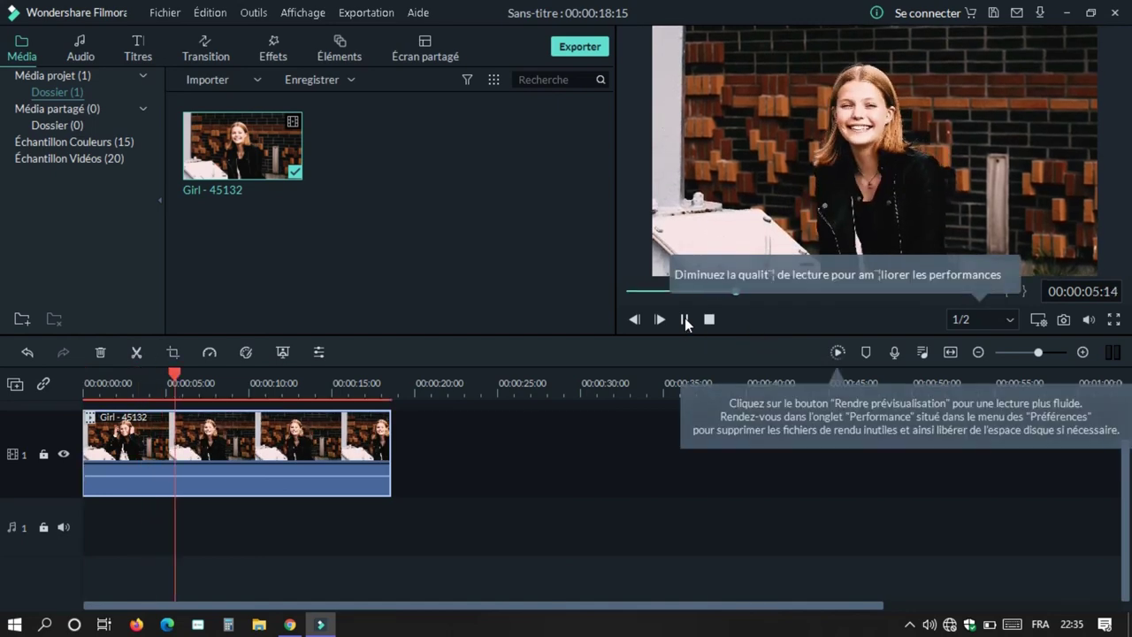
click(685, 321)
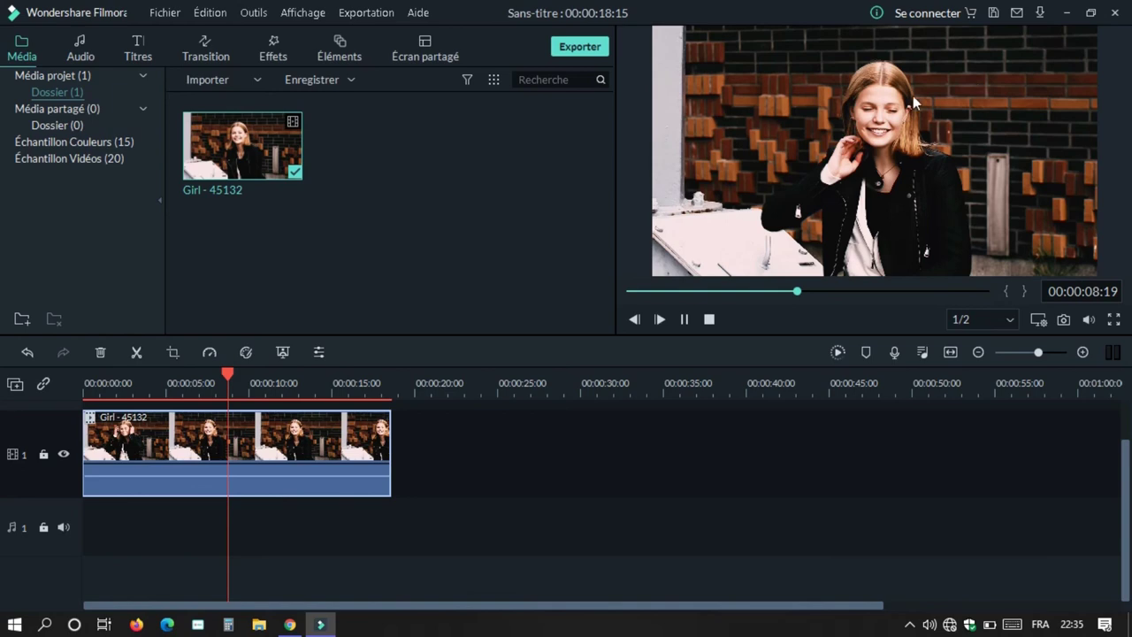
click(709, 320)
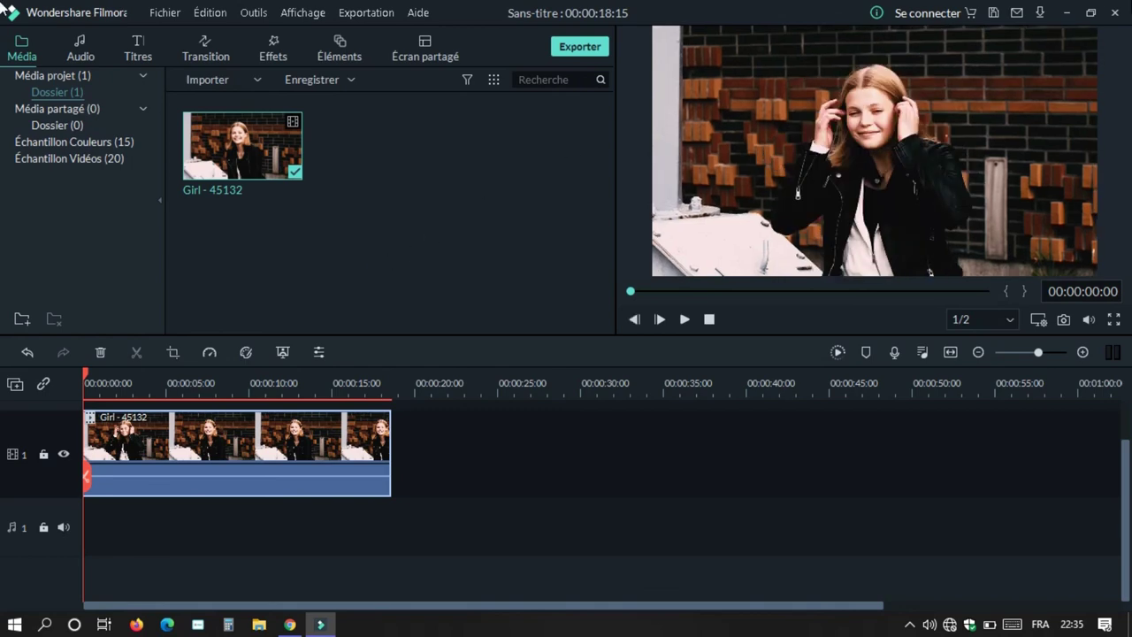
- Close Filmora9 without exporting the video or saving the project changes
click(1115, 14)
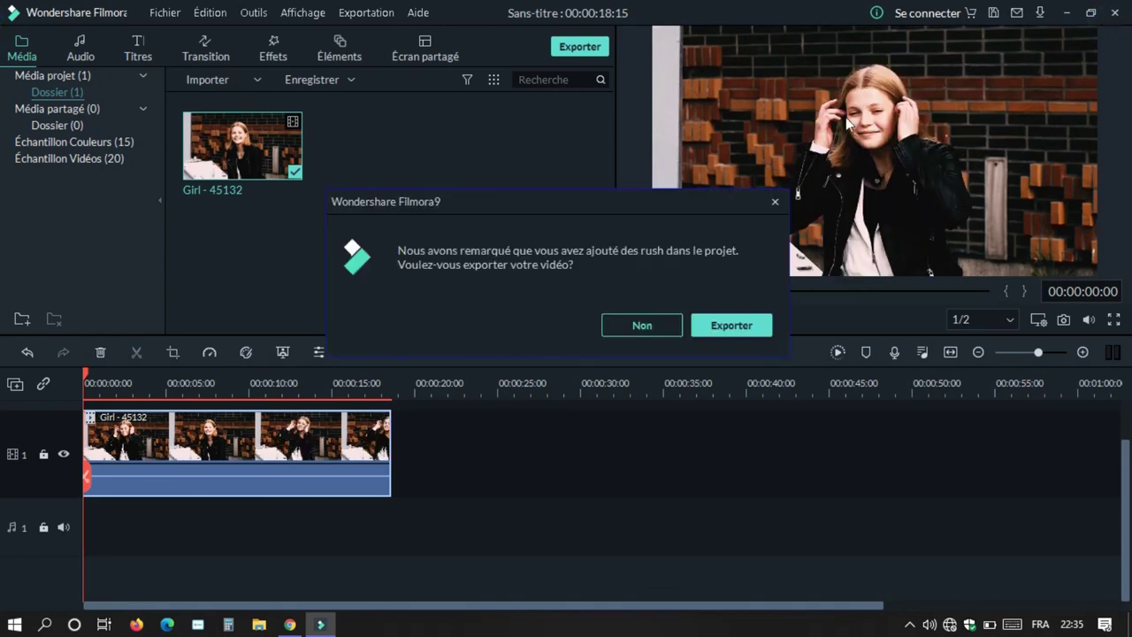
click(644, 325)
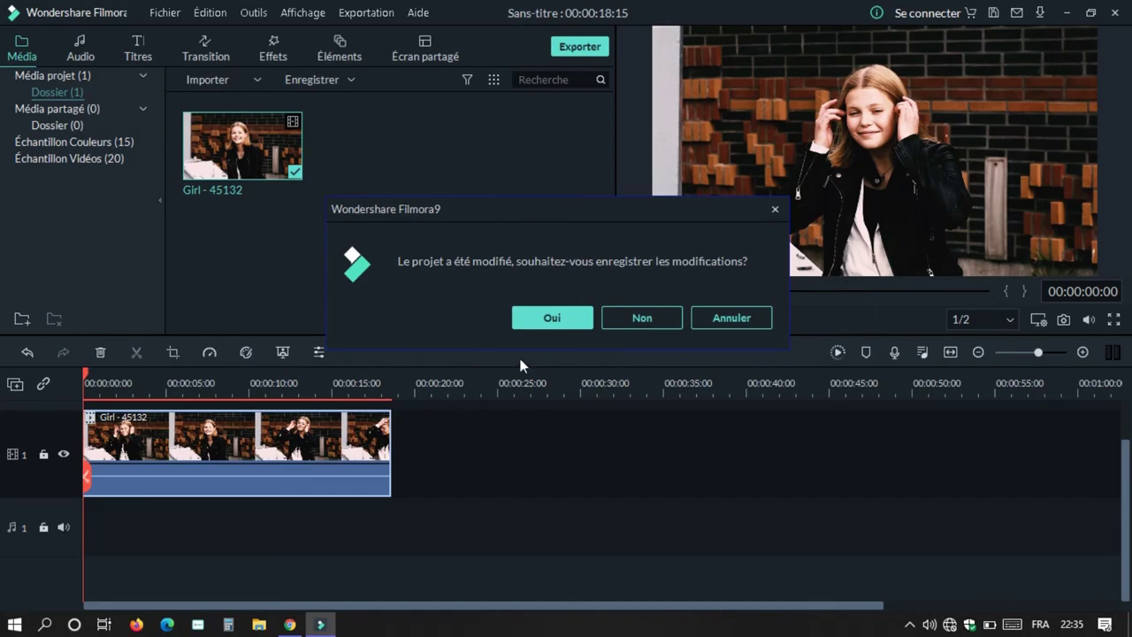
click(649, 315)
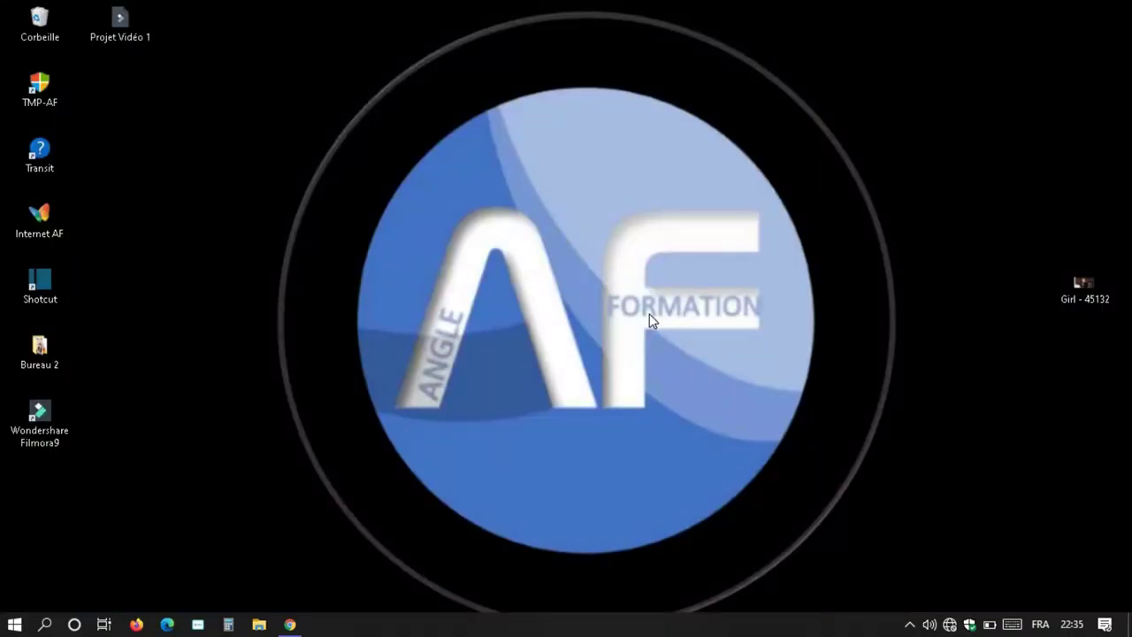